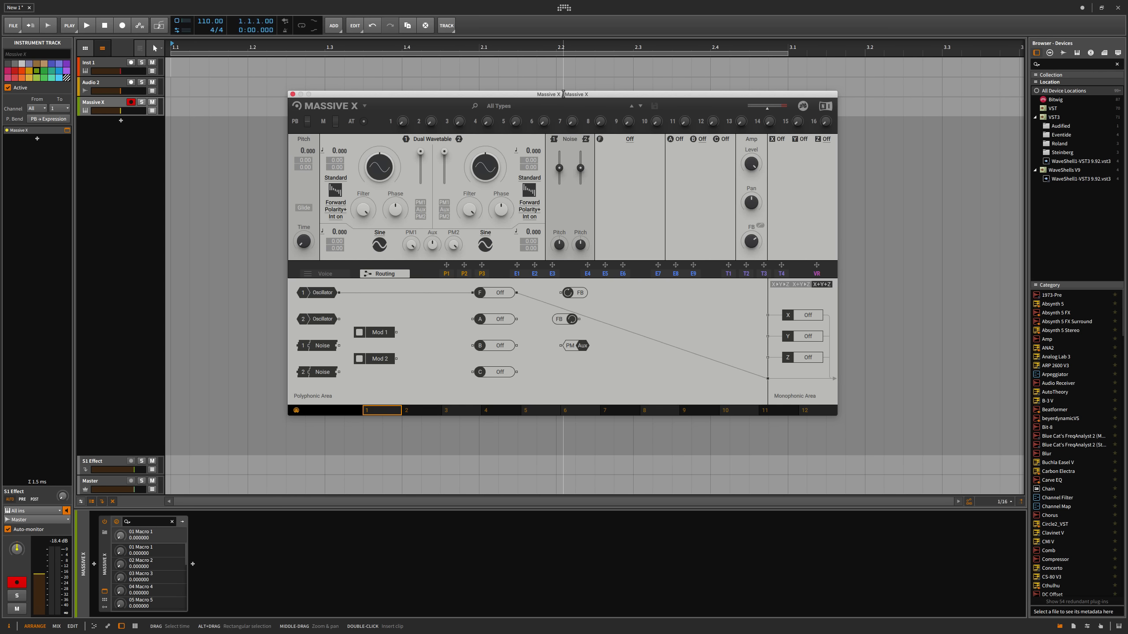
Examine the available filter, insert-effect and master-effect types in the F, A, B, X and Z slots
drag(563, 93, 437, 97)
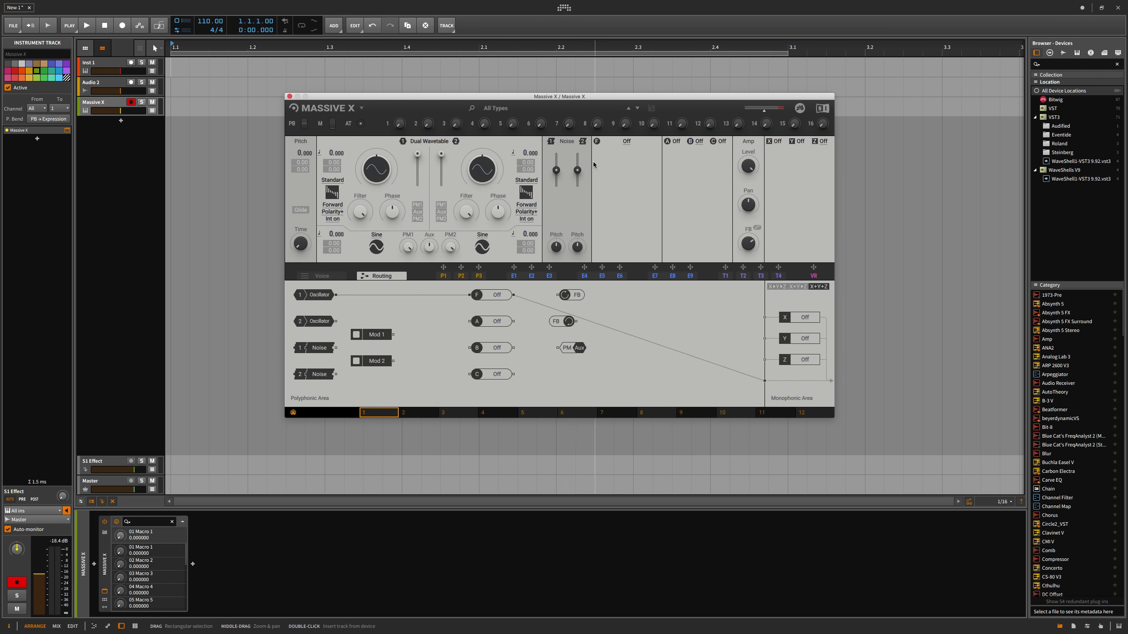
click(625, 141)
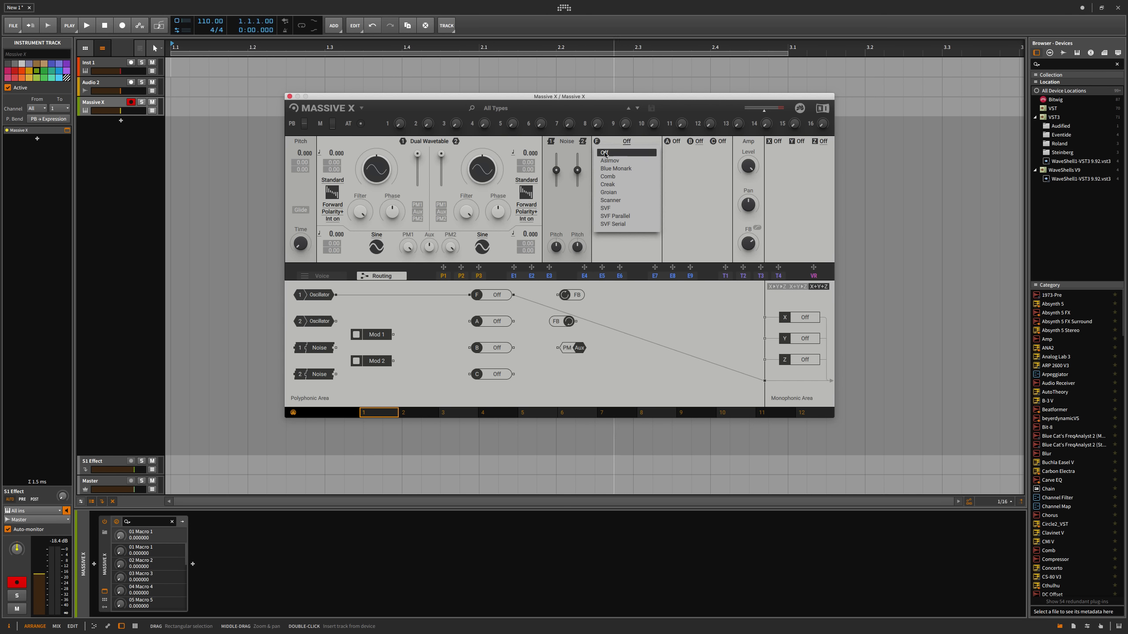
click(675, 149)
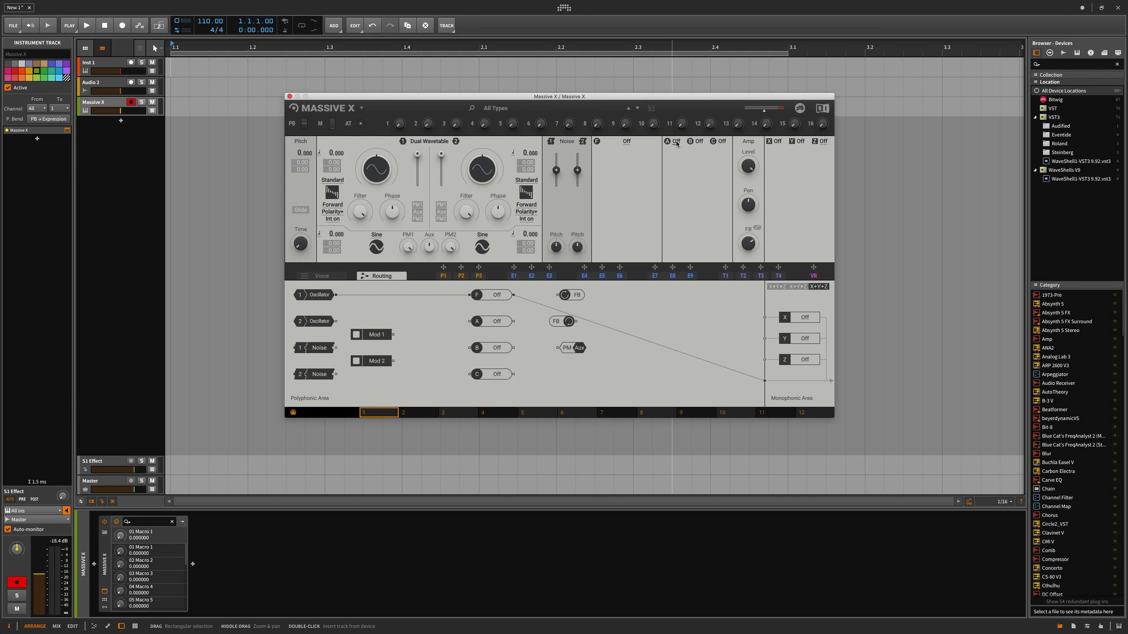
click(674, 142)
click(695, 142)
click(796, 155)
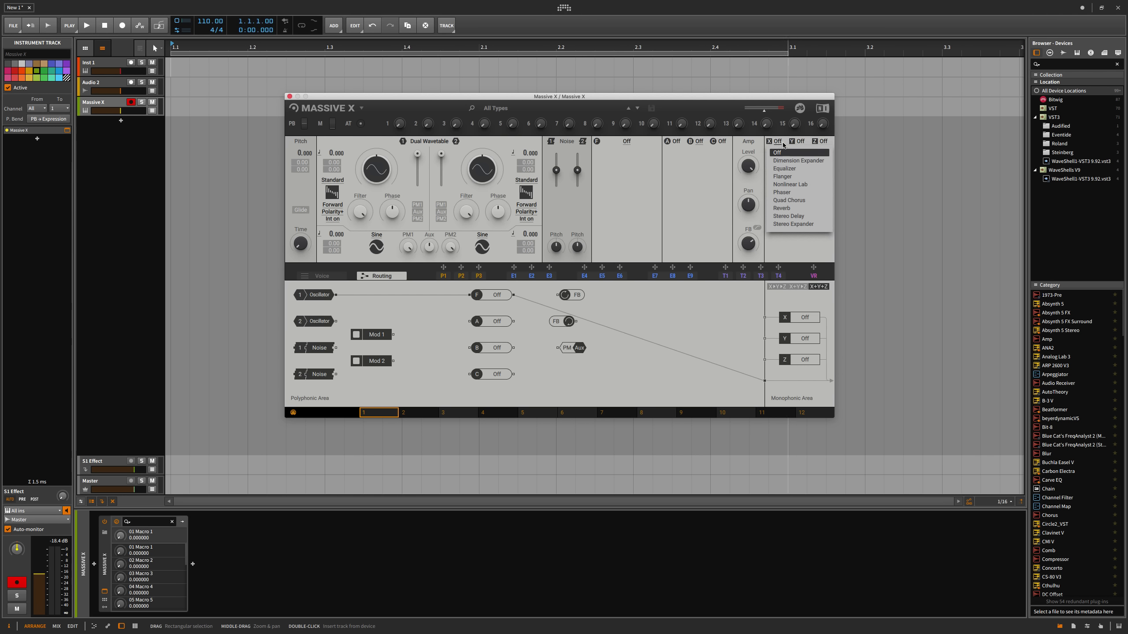
click(816, 143)
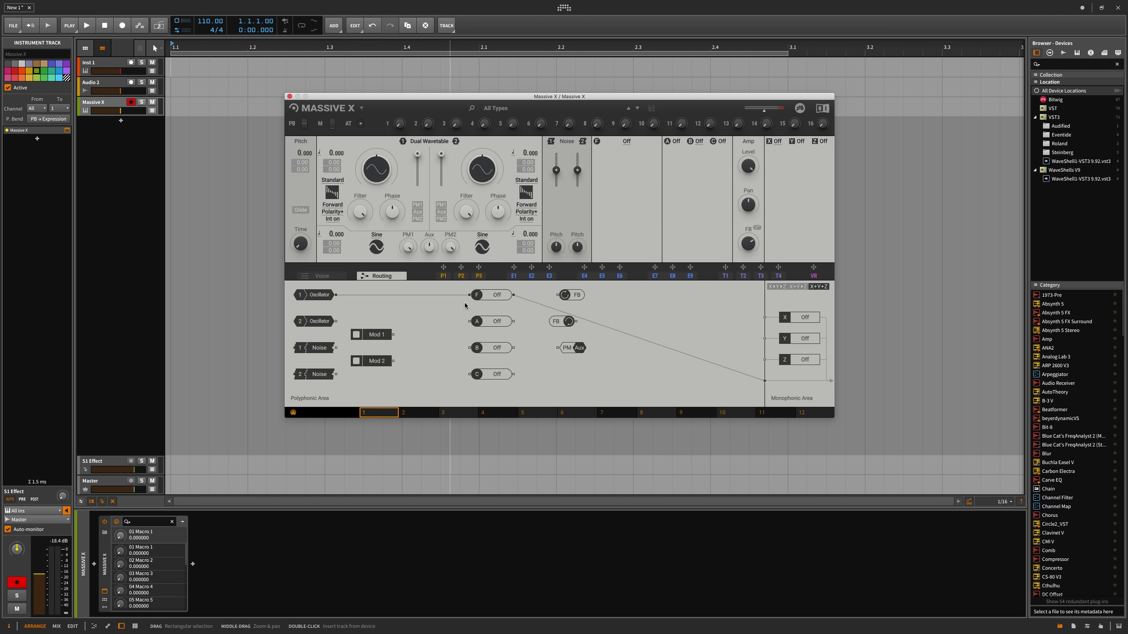
Assign performer P1 to the second oscillator's wavetable position and display P1's curve
click(330, 278)
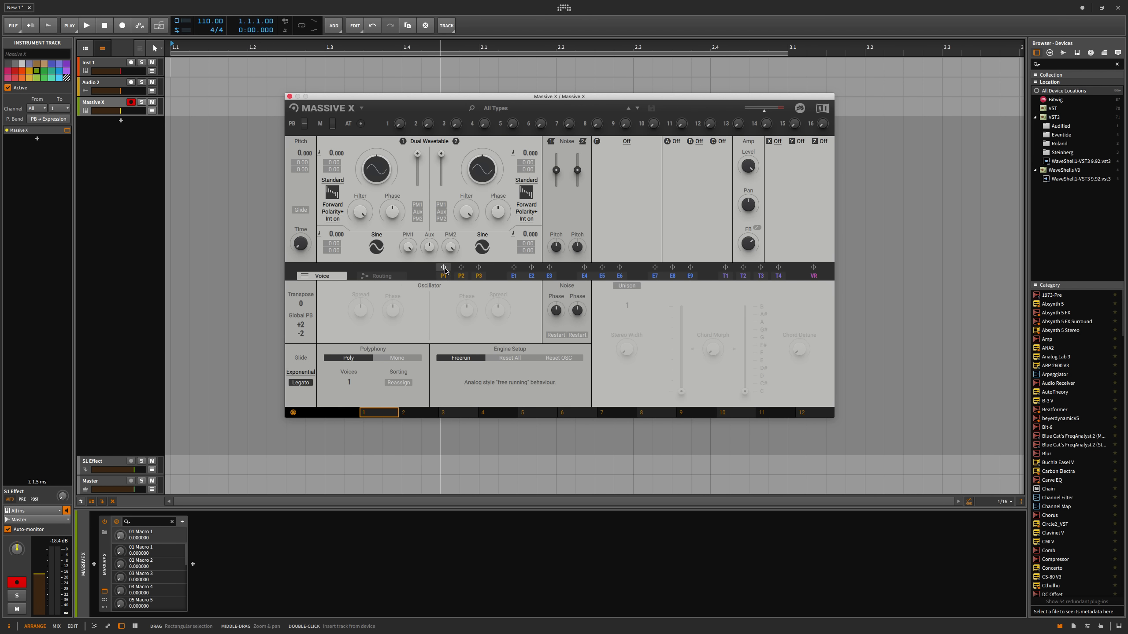
drag(443, 267, 475, 191)
click(443, 276)
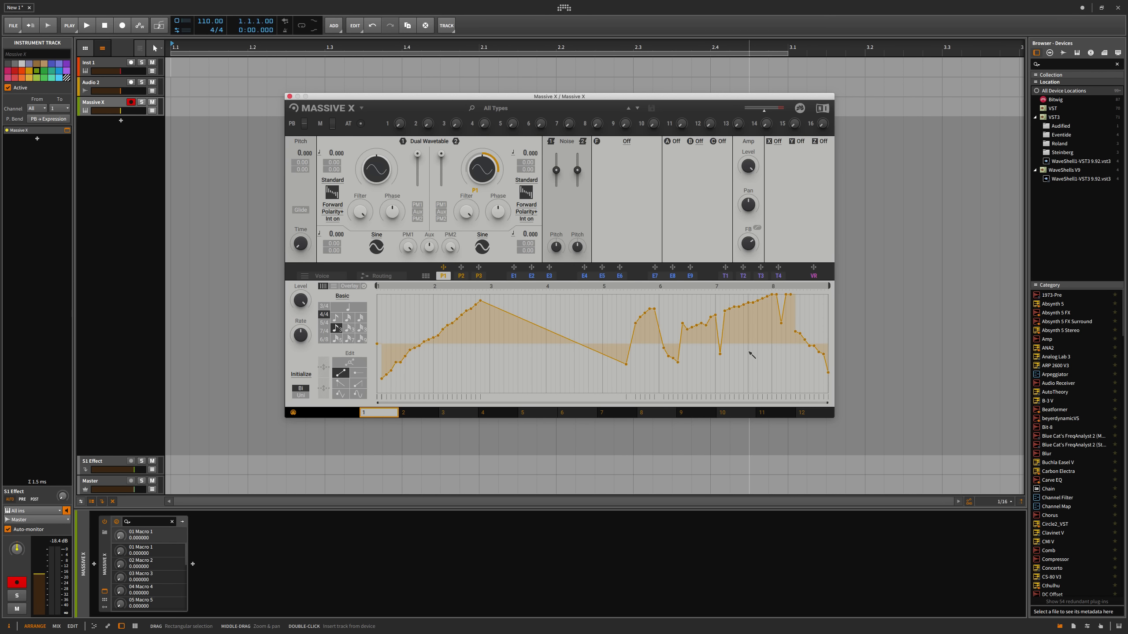
Change modulator 2 to a Switcher LFO and turn modulator 5 into an LFO too
click(545, 276)
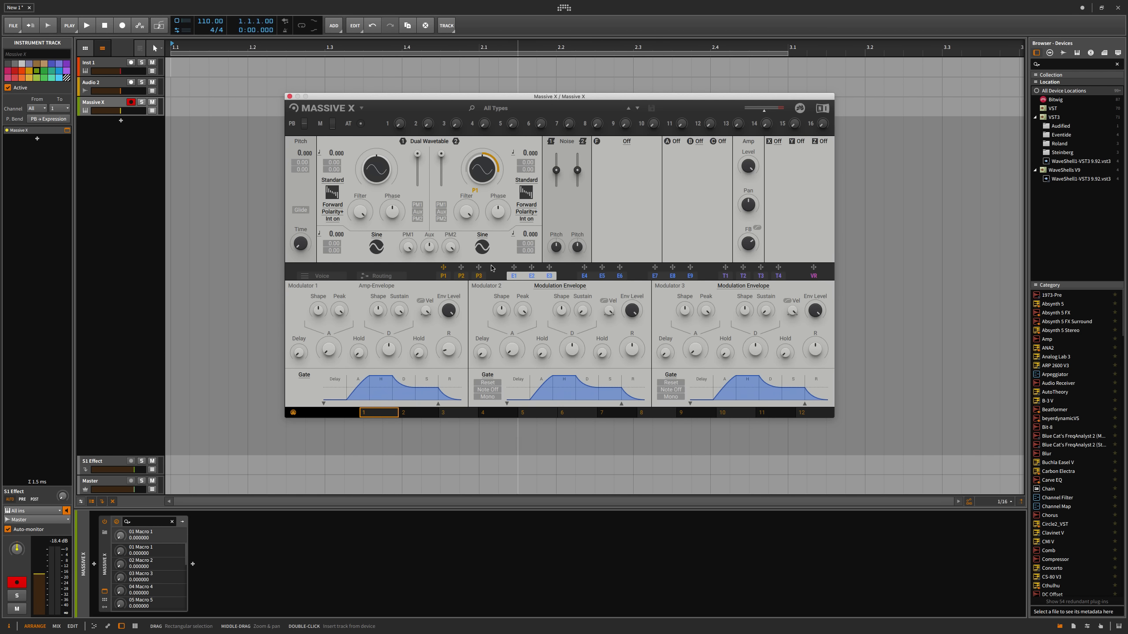
click(570, 287)
click(551, 313)
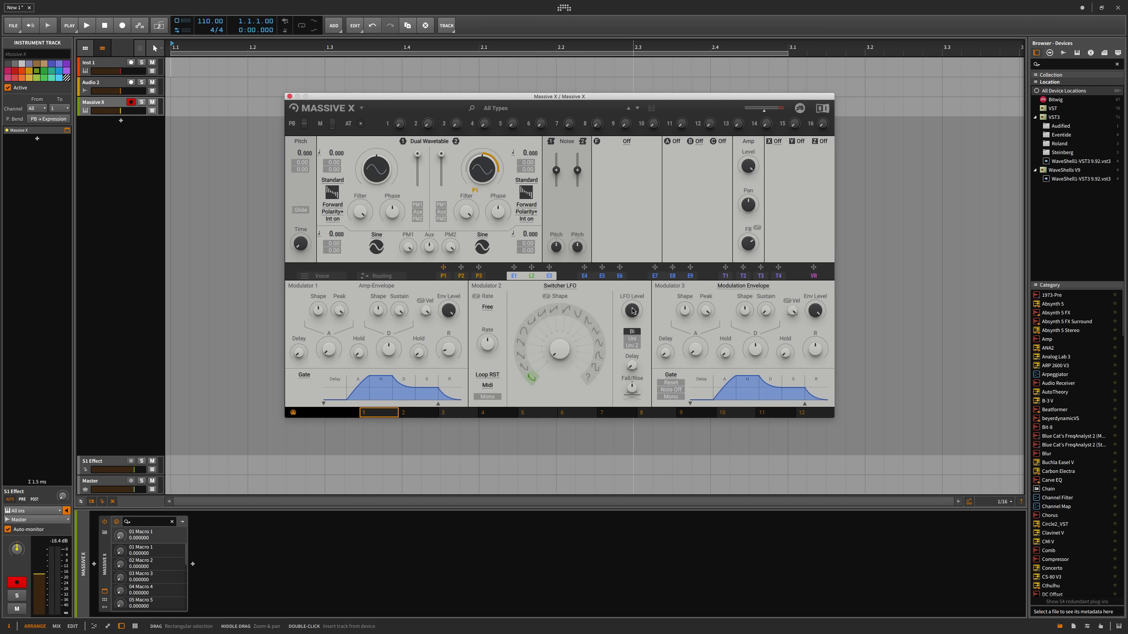
click(603, 276)
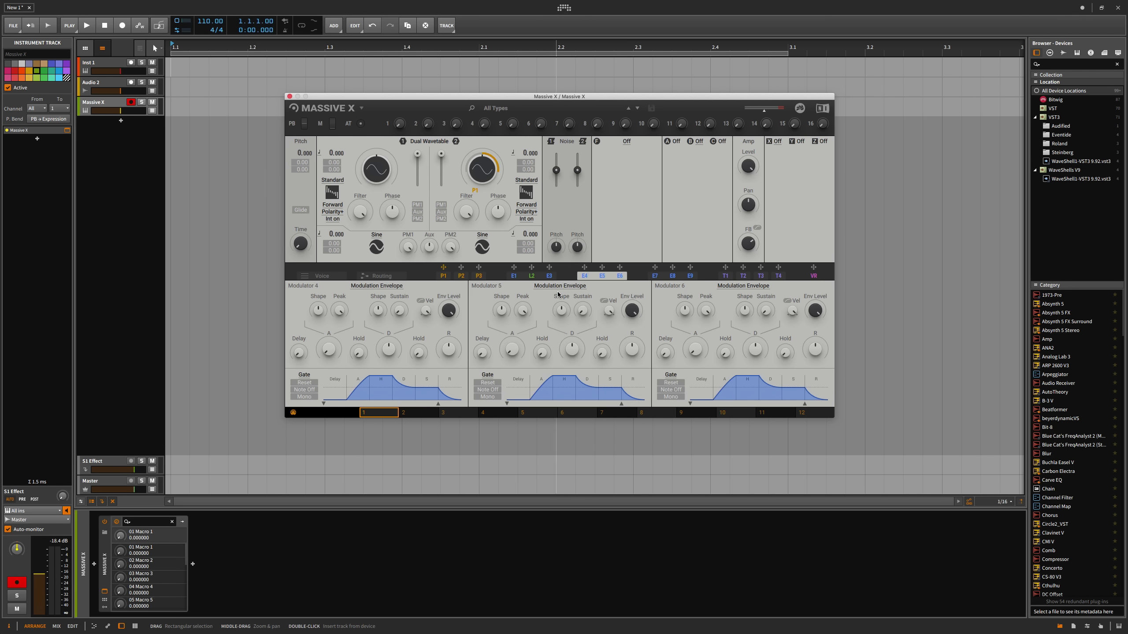
click(559, 286)
click(550, 312)
Examine modulators 7 to 9, and compare the curves of tracker T1 and performer P1
click(672, 275)
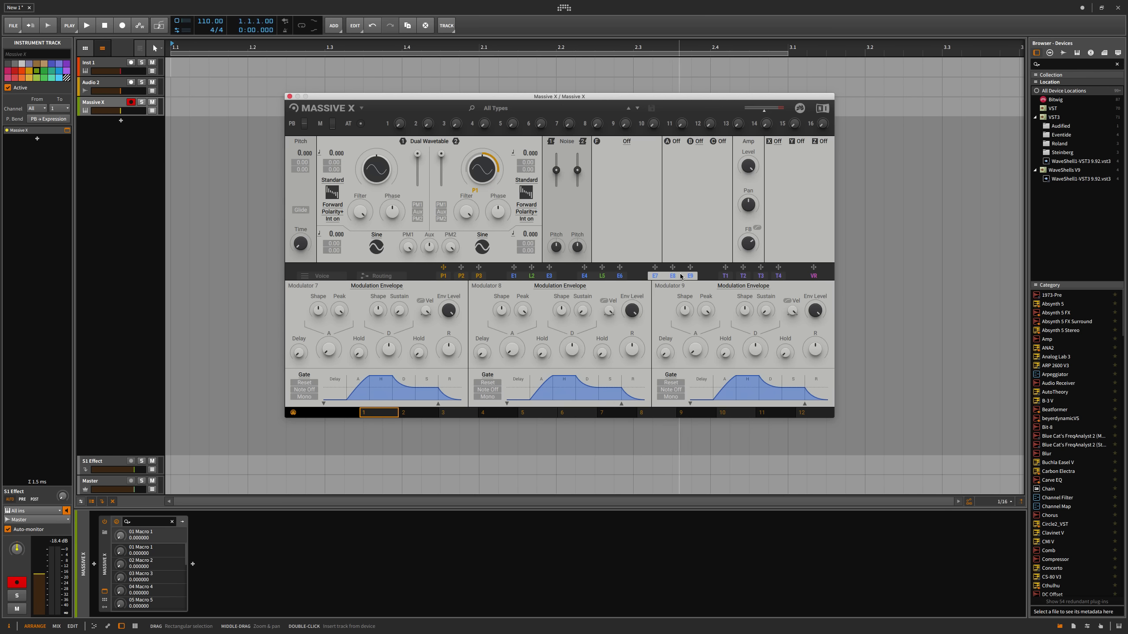
click(725, 275)
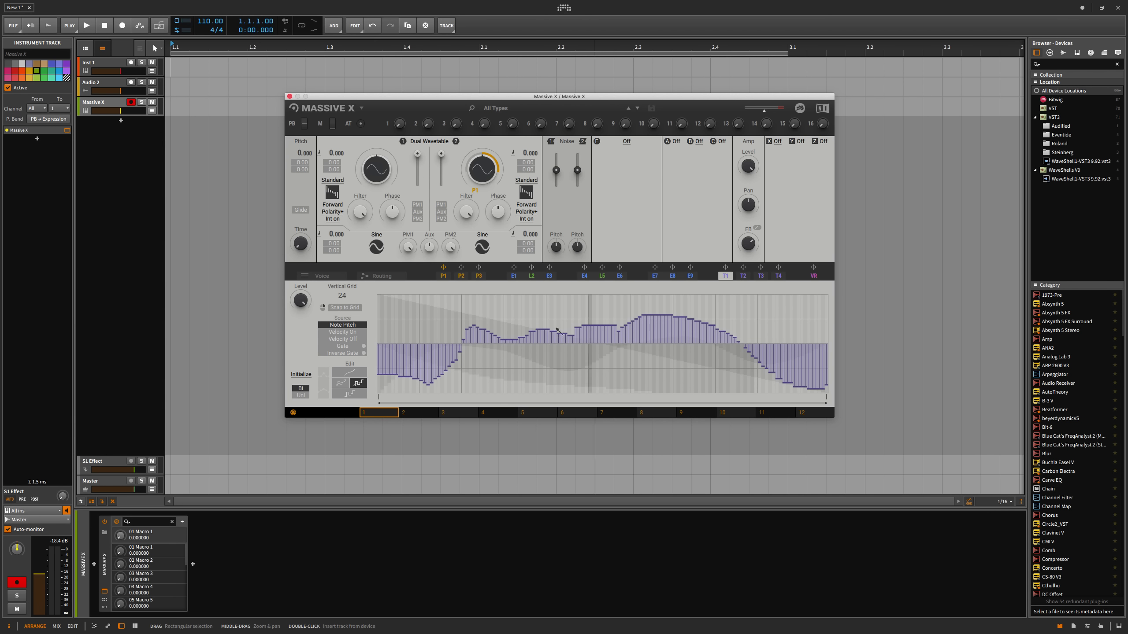
click(443, 275)
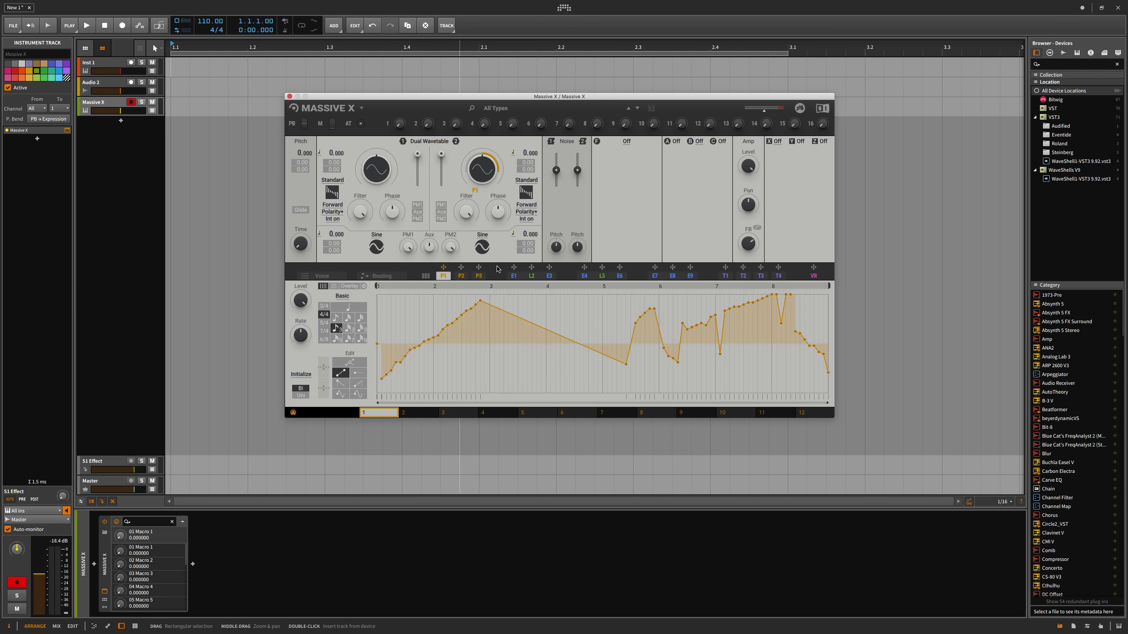
click(725, 275)
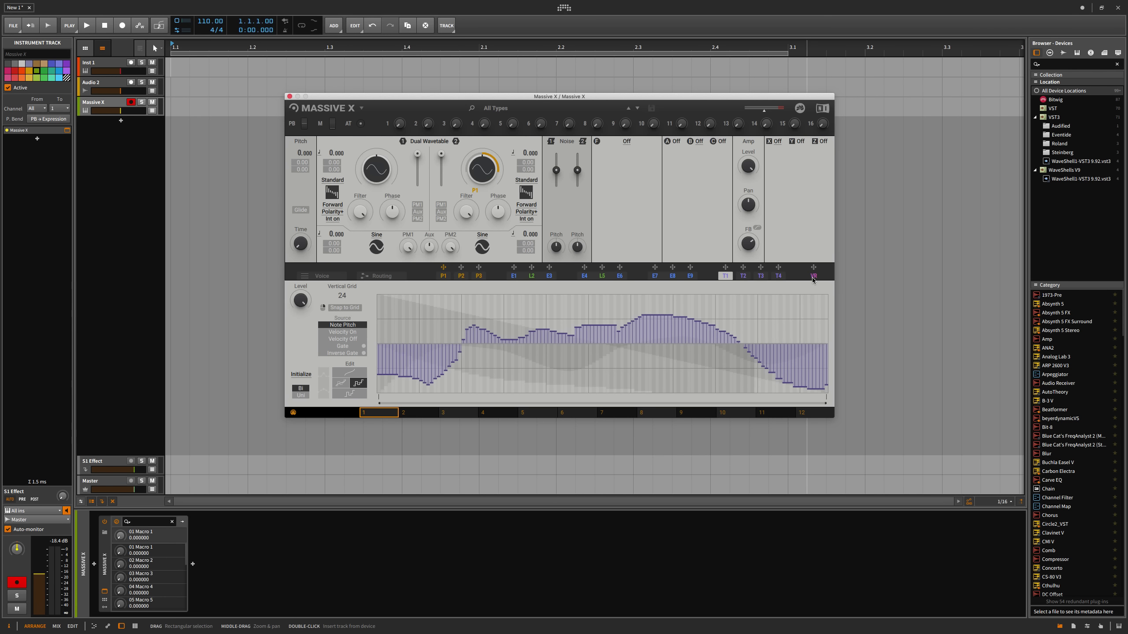
Load the Alpha Ape preset from the Bass category
click(539, 111)
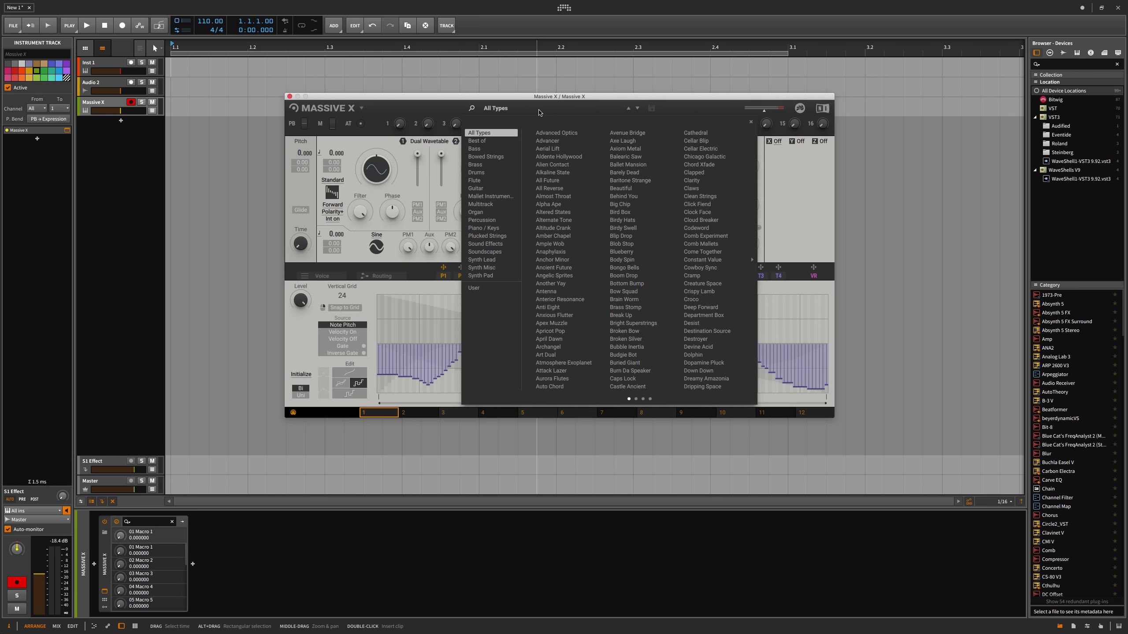
click(474, 148)
click(565, 133)
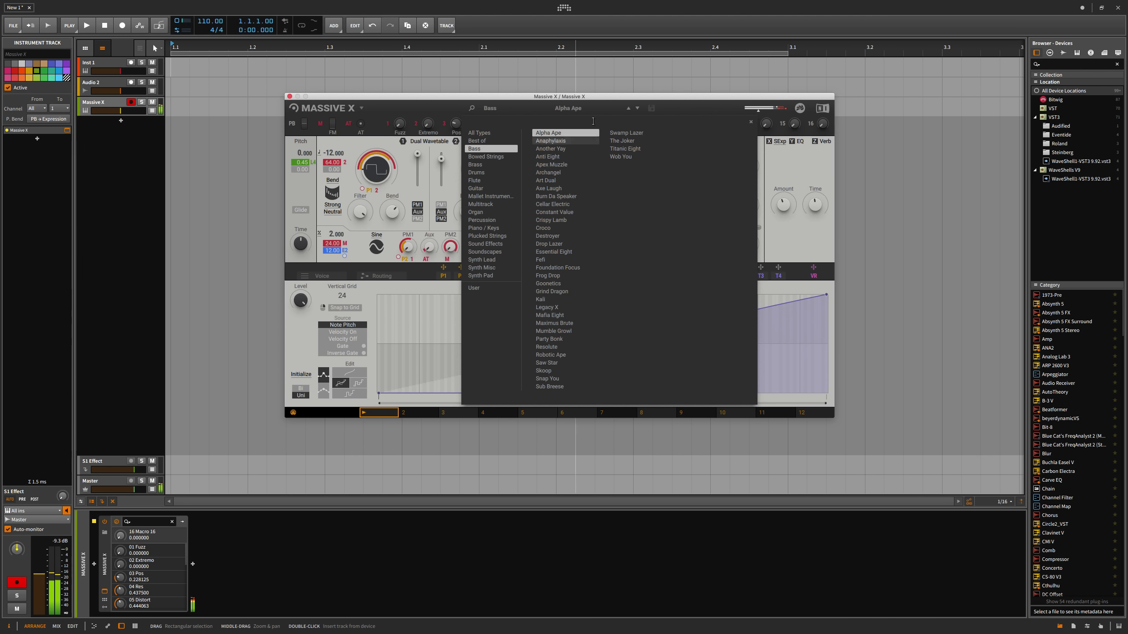
Audition the following Bass presets one by one, from Anaphylaxis through Burn Da Speaker
click(635, 108)
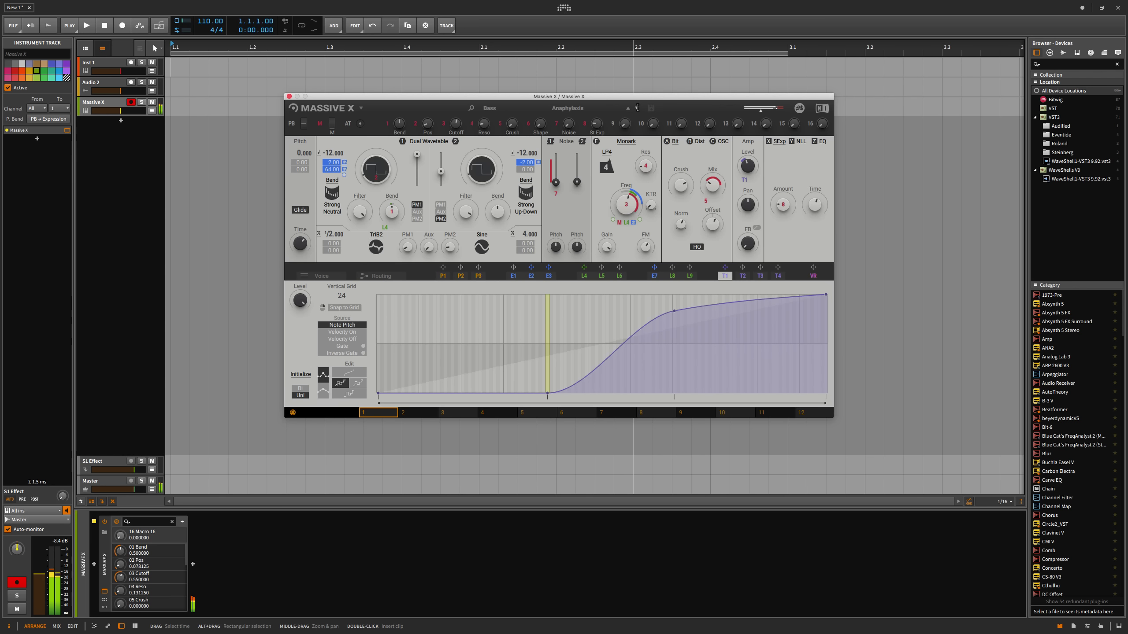
click(637, 107)
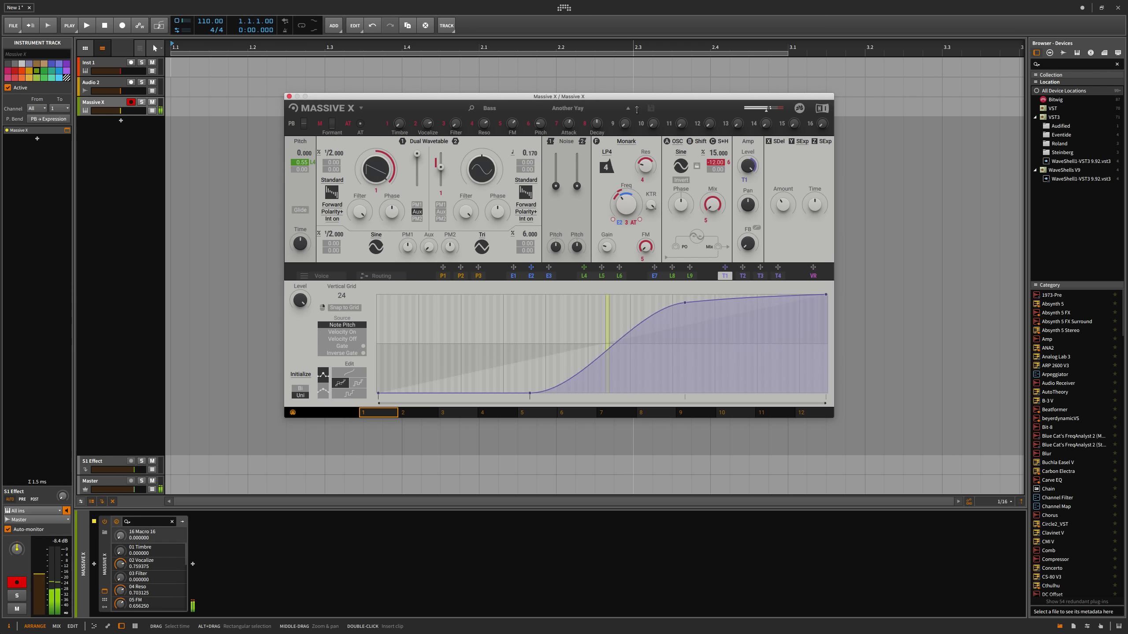
click(637, 108)
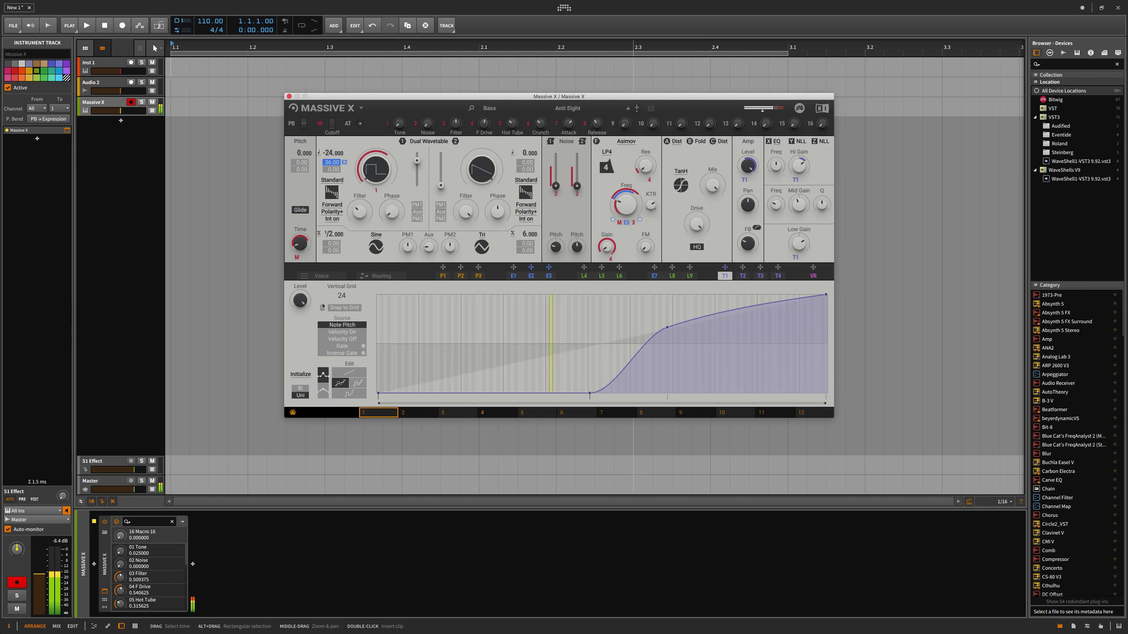
click(636, 108)
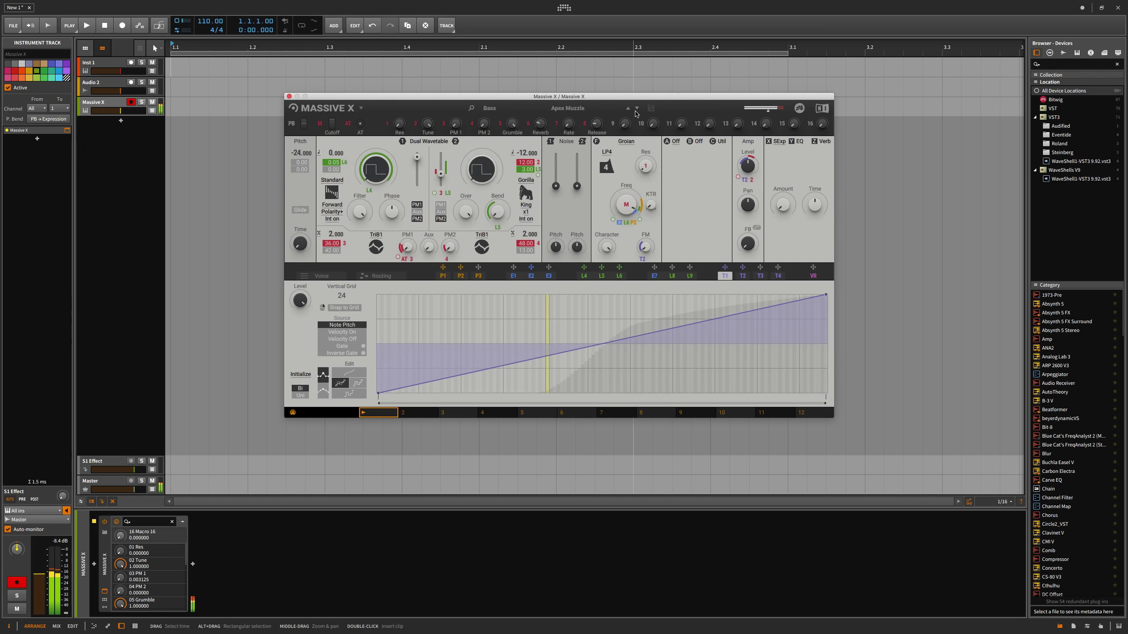
click(637, 109)
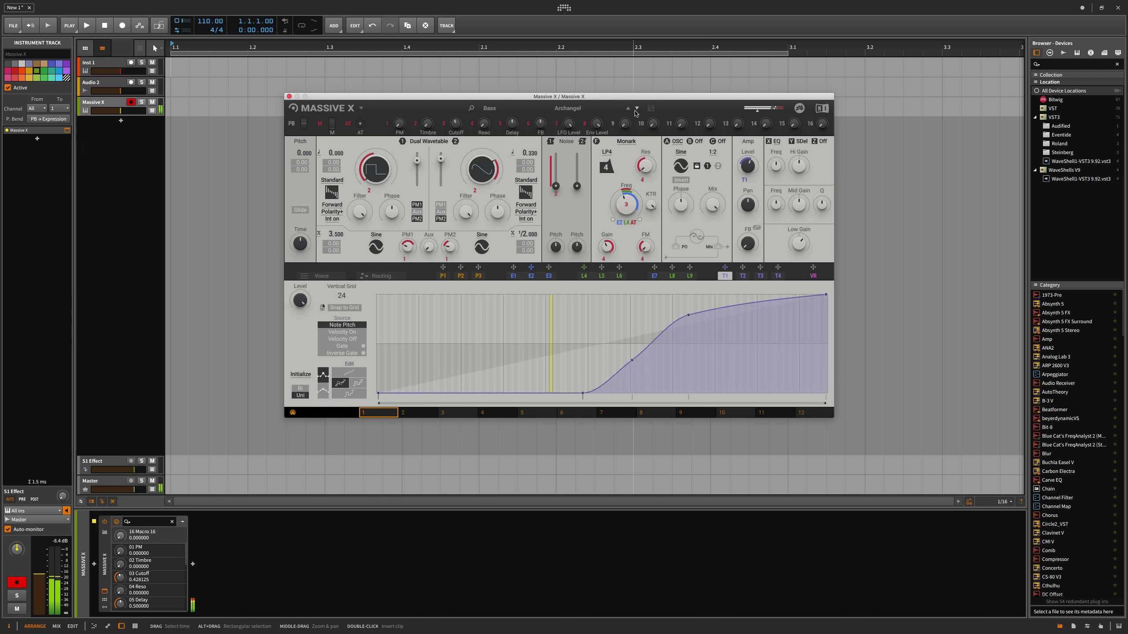
click(637, 109)
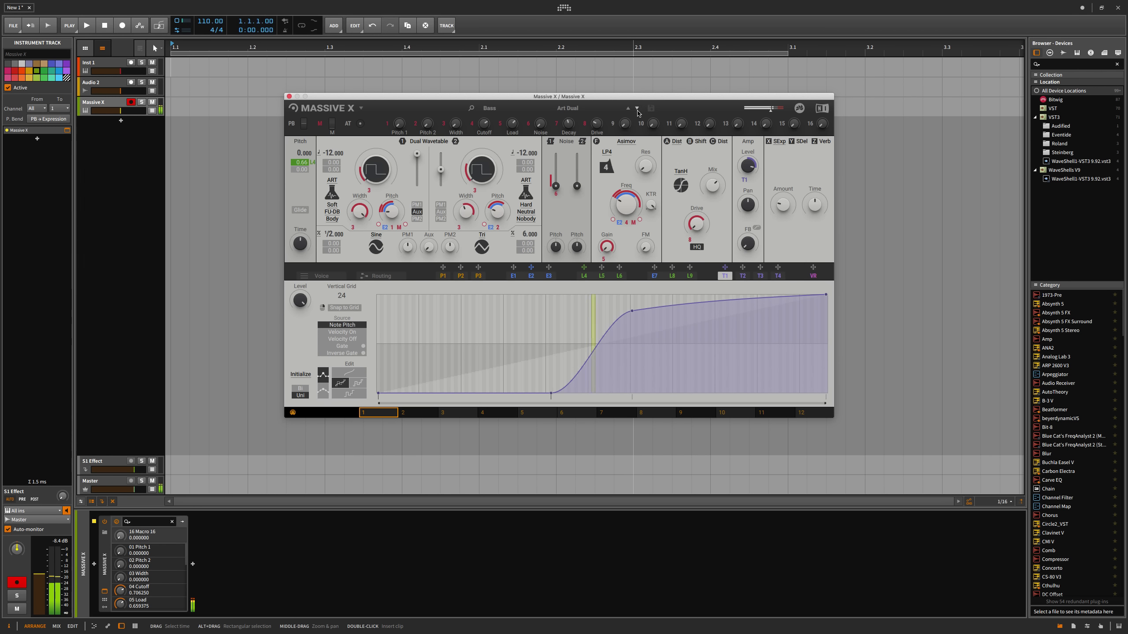
click(636, 109)
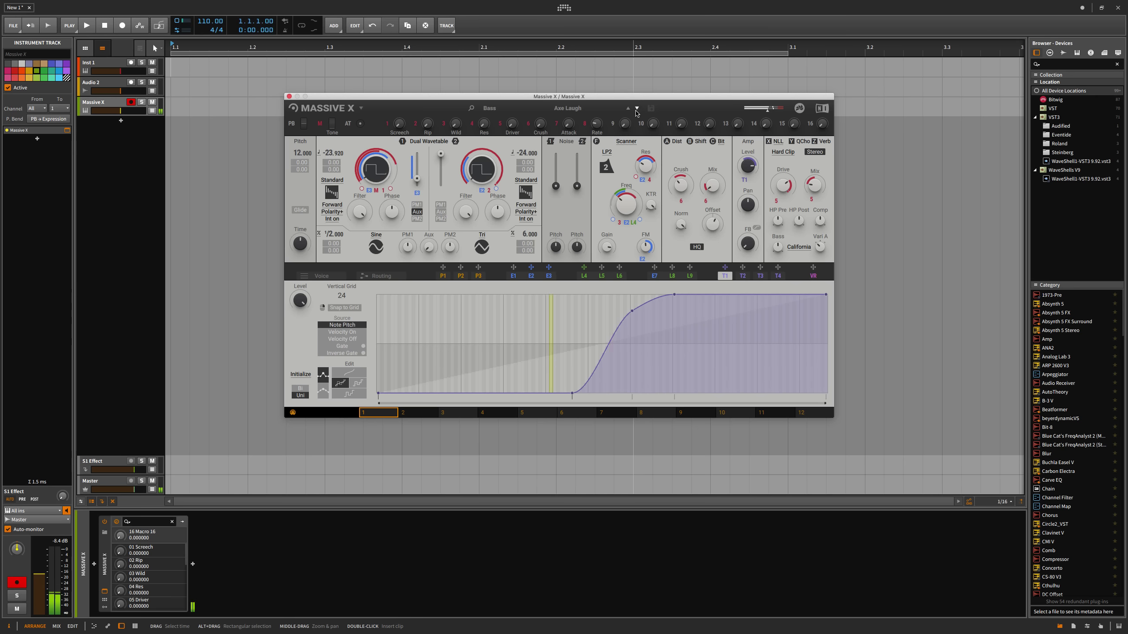
click(636, 109)
Audition the Synth Lead presets Auto Chord, Cellar Blip, Fly Fox and Music Auto
click(562, 110)
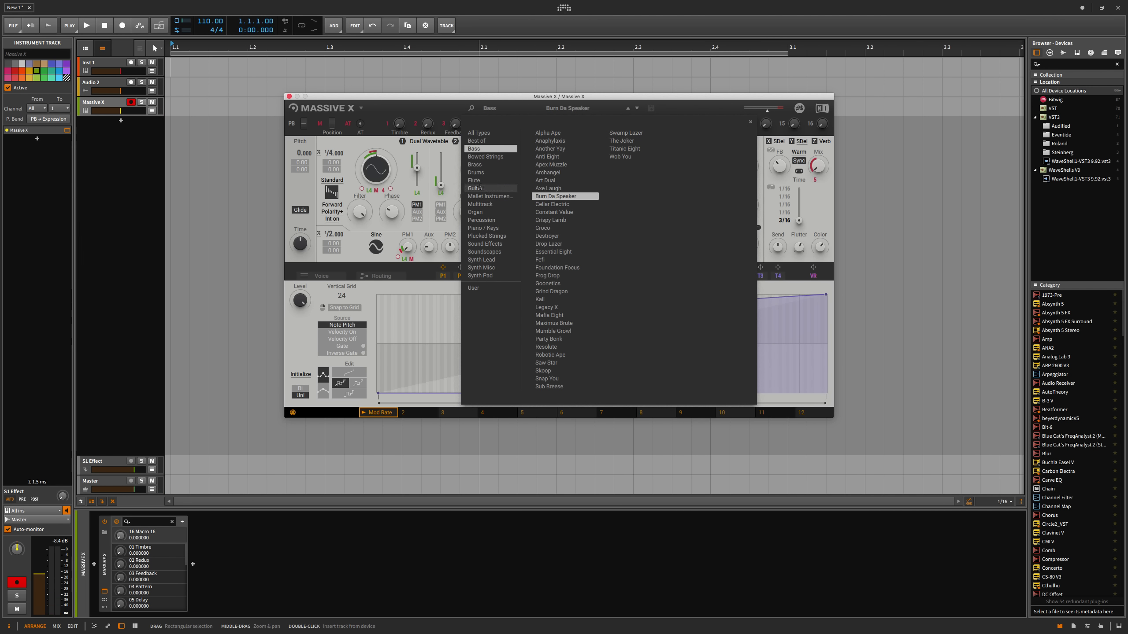
click(481, 259)
click(550, 164)
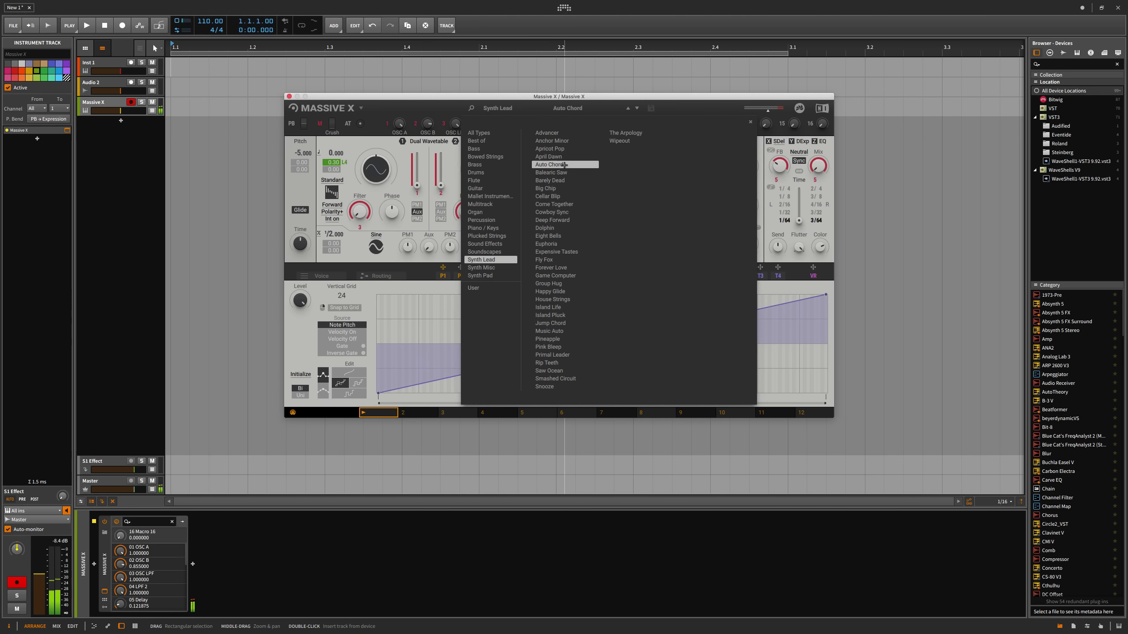
click(551, 196)
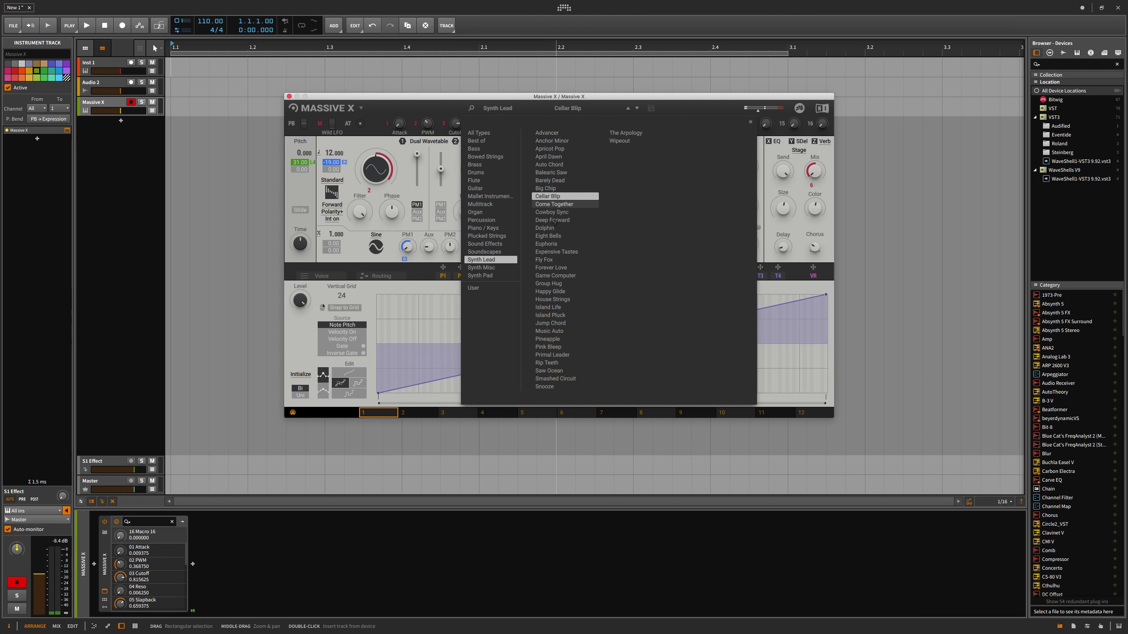
click(548, 259)
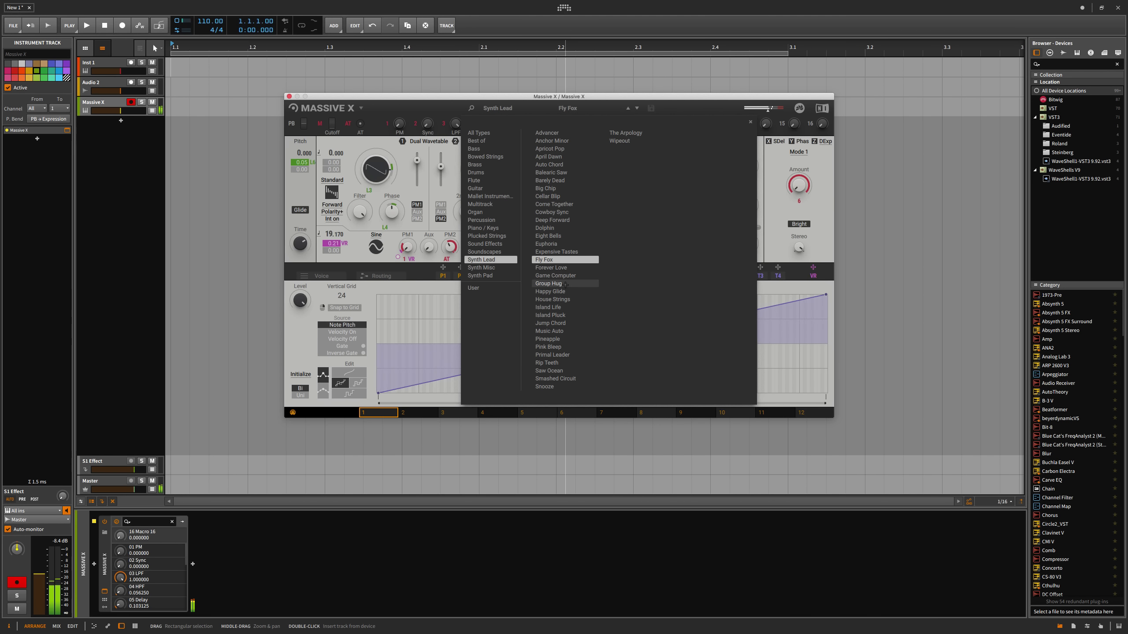
click(551, 331)
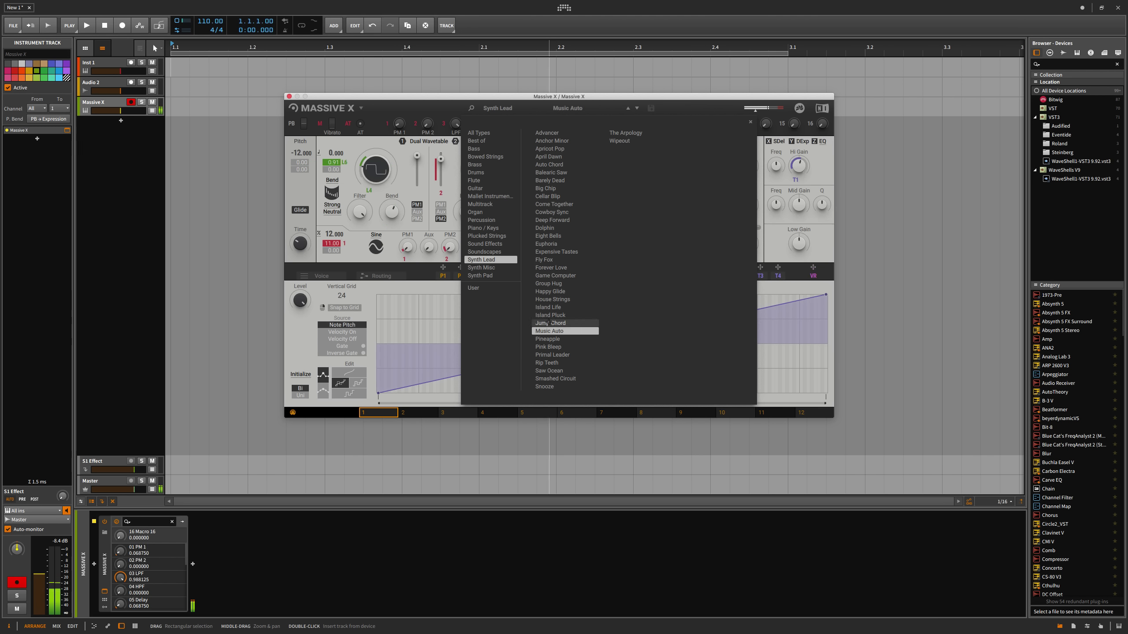
Load the Festival Island preset from the Synth Misc category and close the preset browser
click(483, 268)
click(553, 267)
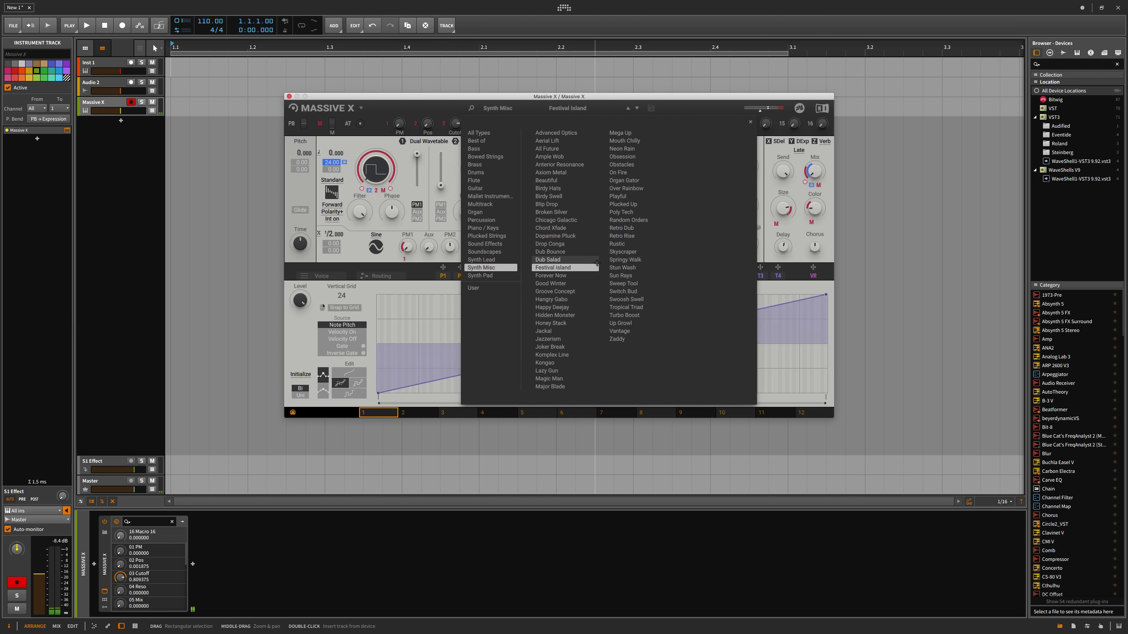
click(552, 212)
click(554, 268)
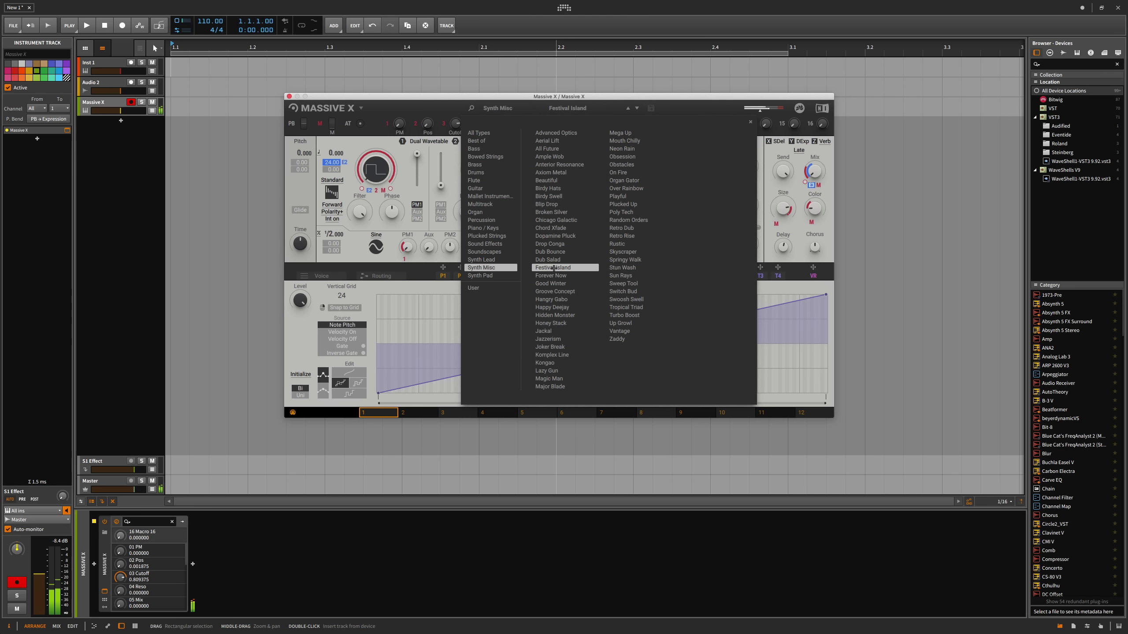
click(458, 196)
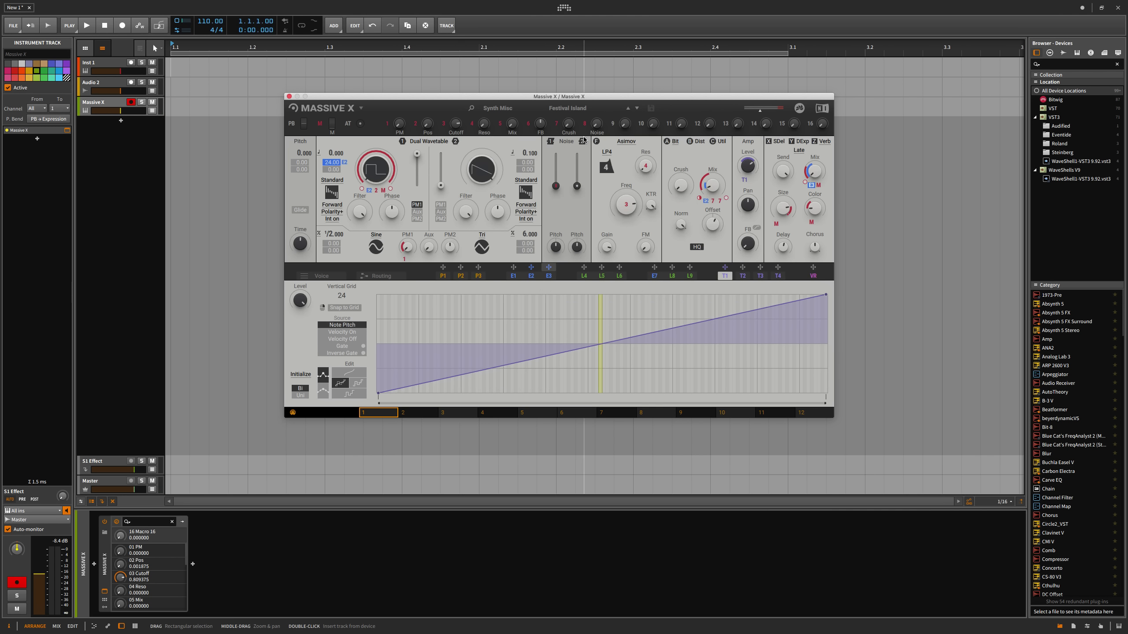
Look through the preset lists of the categories from Synth Lead up to Drums and close the preset browser without loading a preset
click(567, 108)
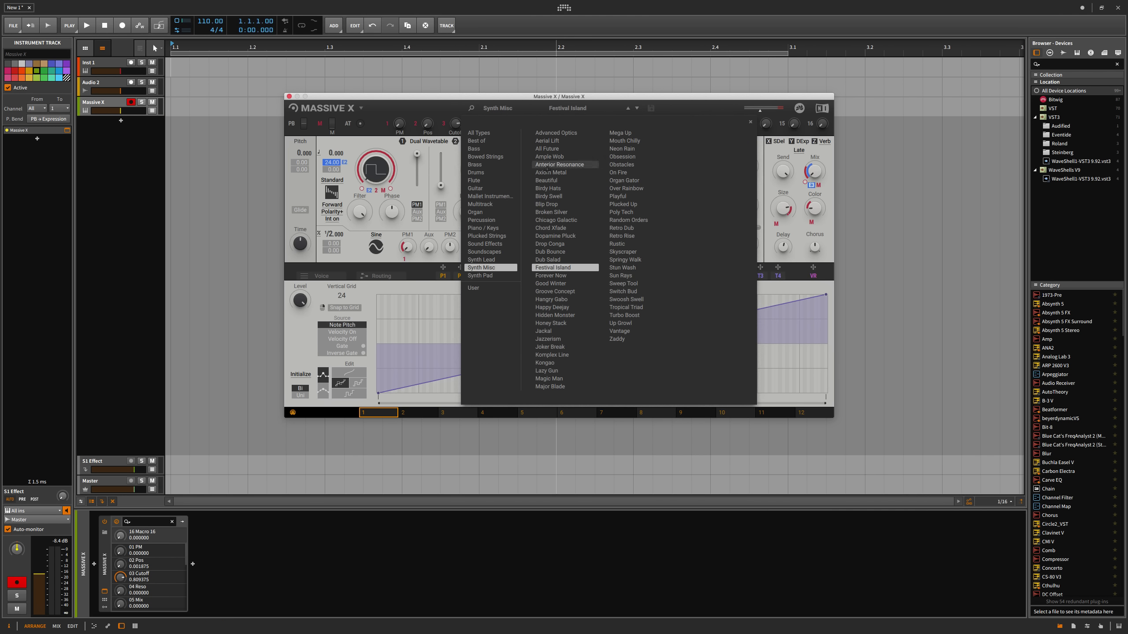
click(489, 259)
click(488, 252)
click(488, 244)
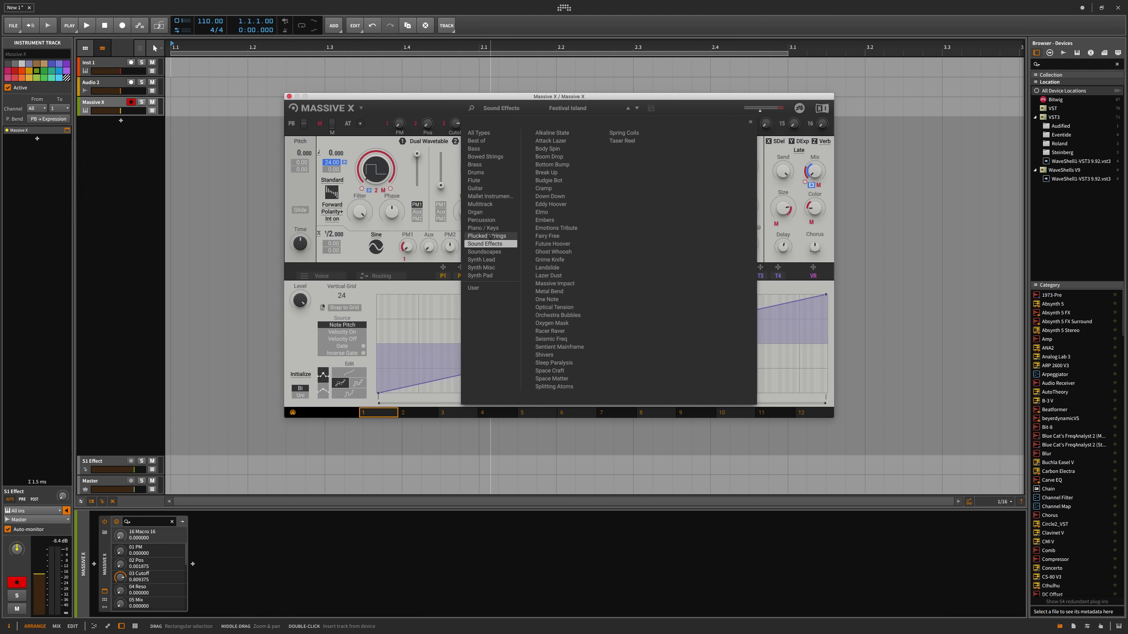
click(488, 236)
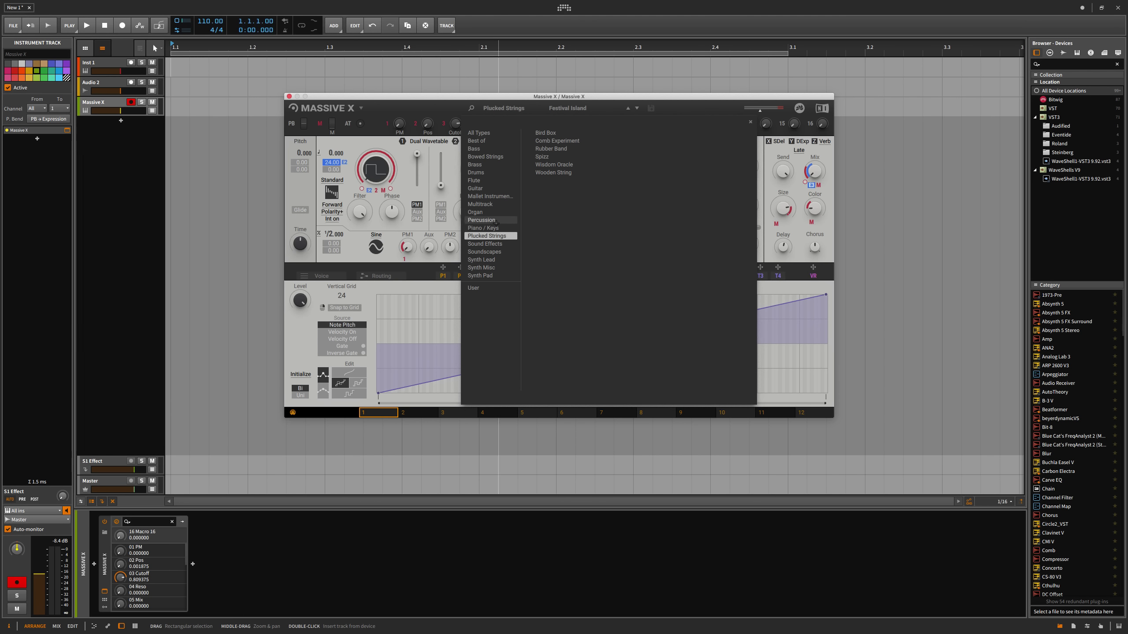
click(490, 228)
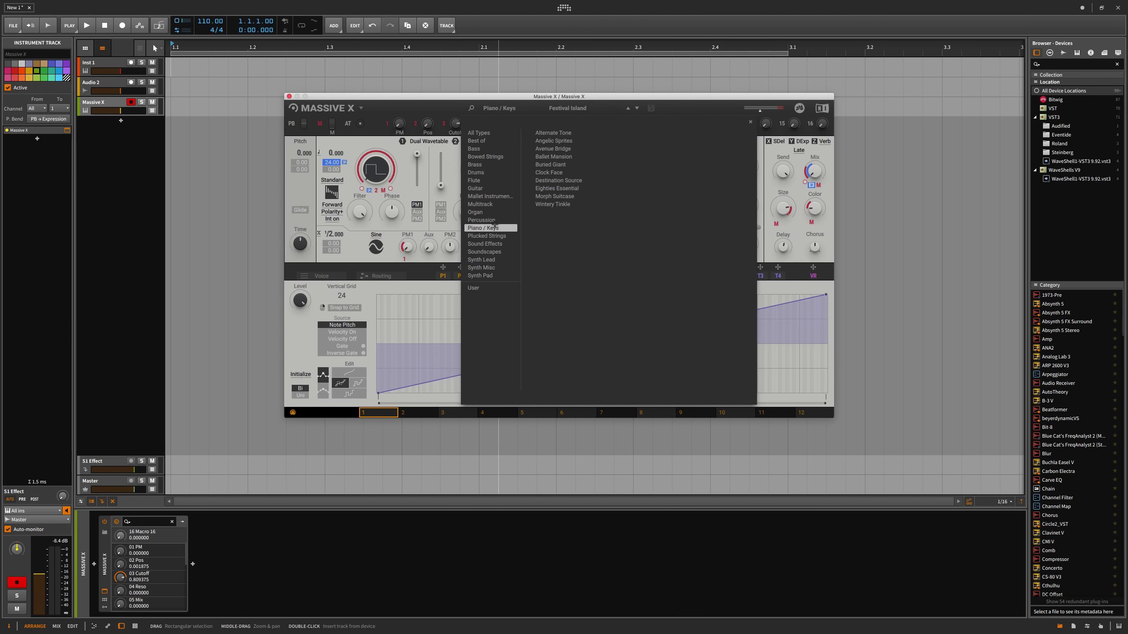
click(482, 220)
click(488, 204)
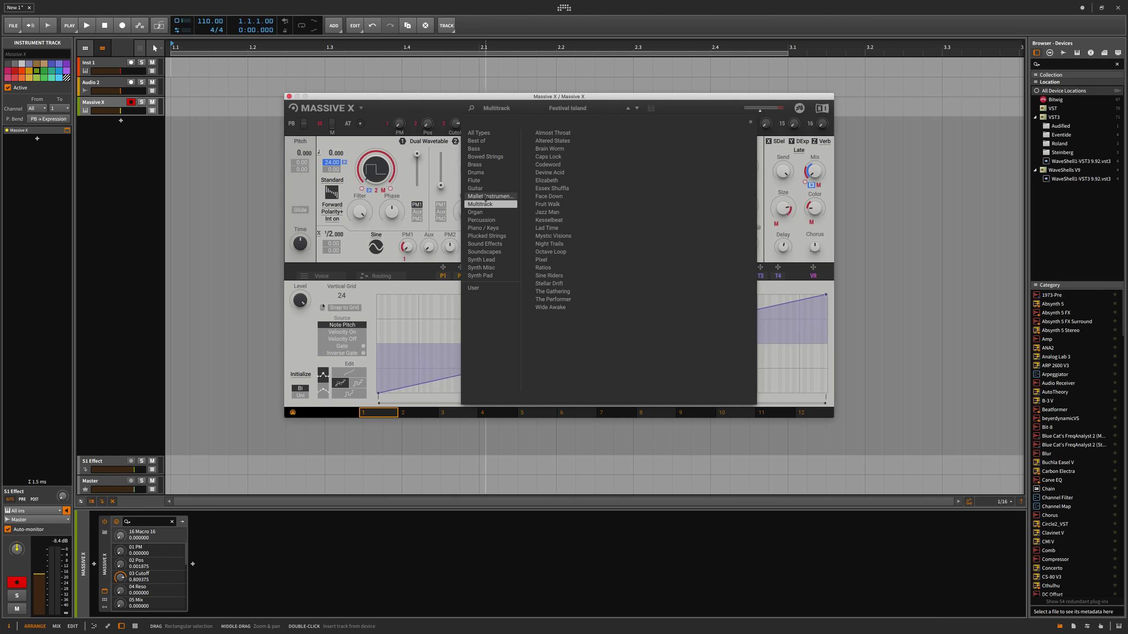
click(483, 173)
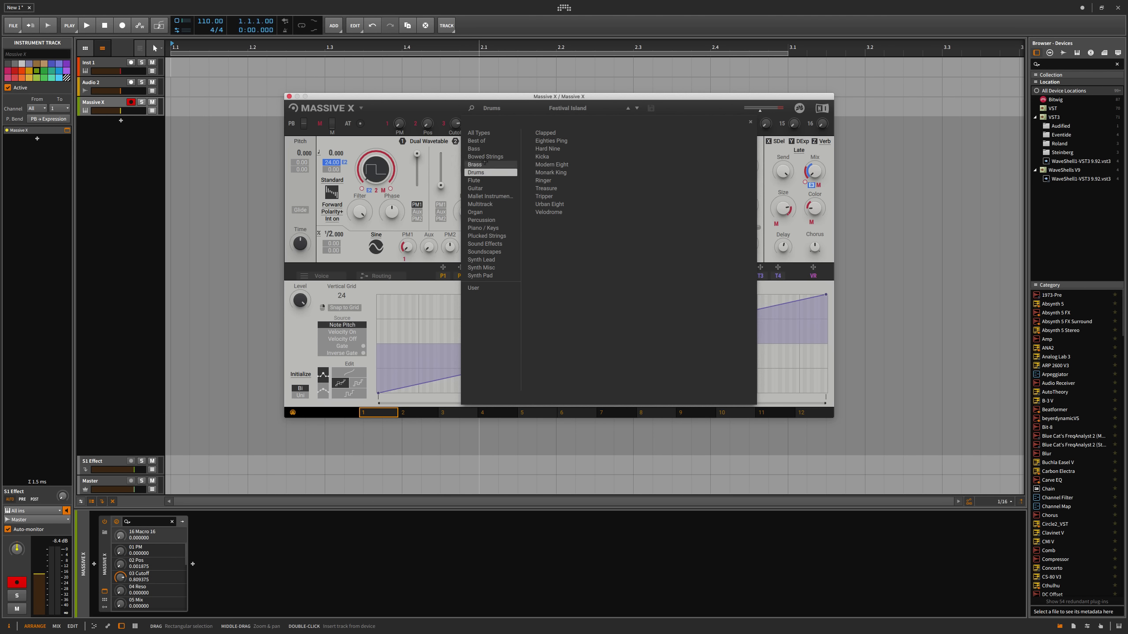
key(Escape)
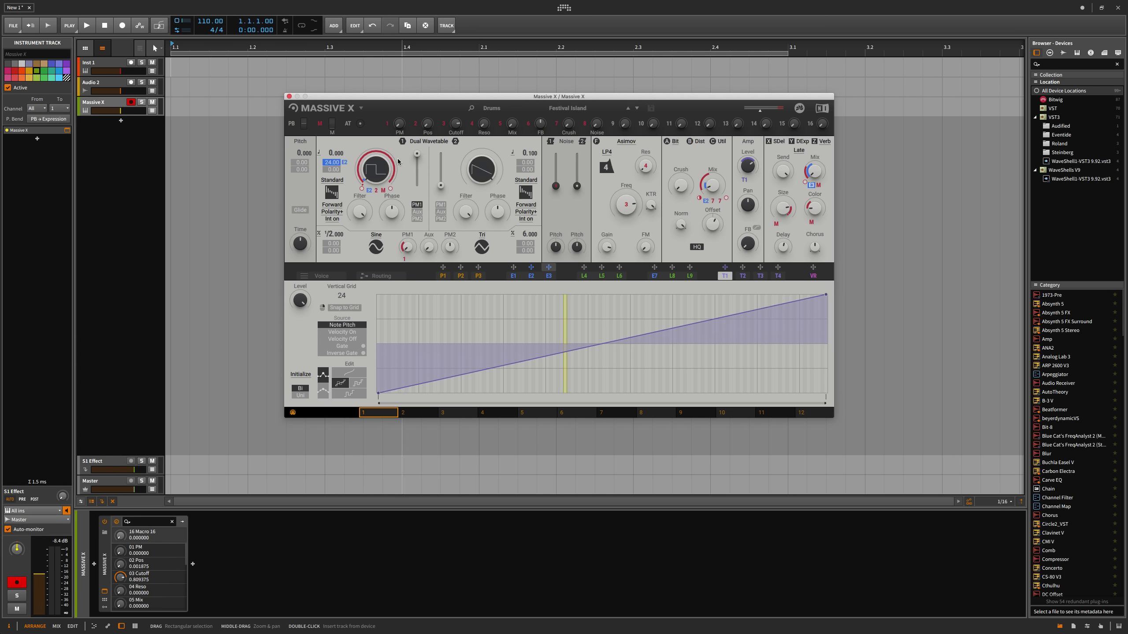
Examine the modulator pages in turn: envelopes E1 to E3, LFOs L4 to L6, modulators E7 to L9, and the tracker curve
click(530, 275)
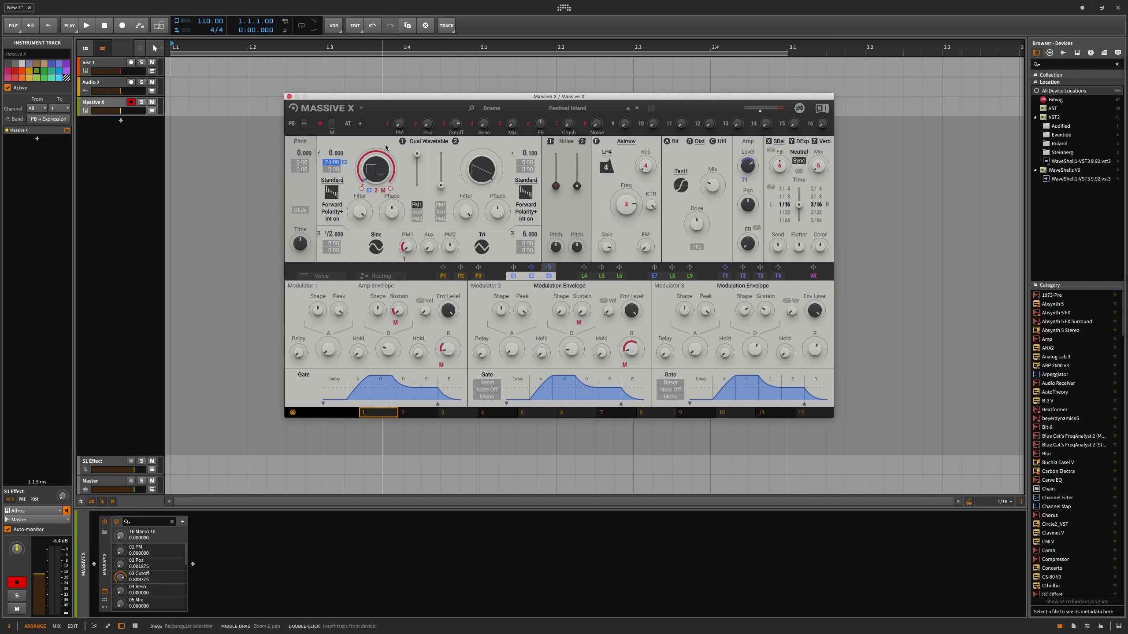
click(584, 276)
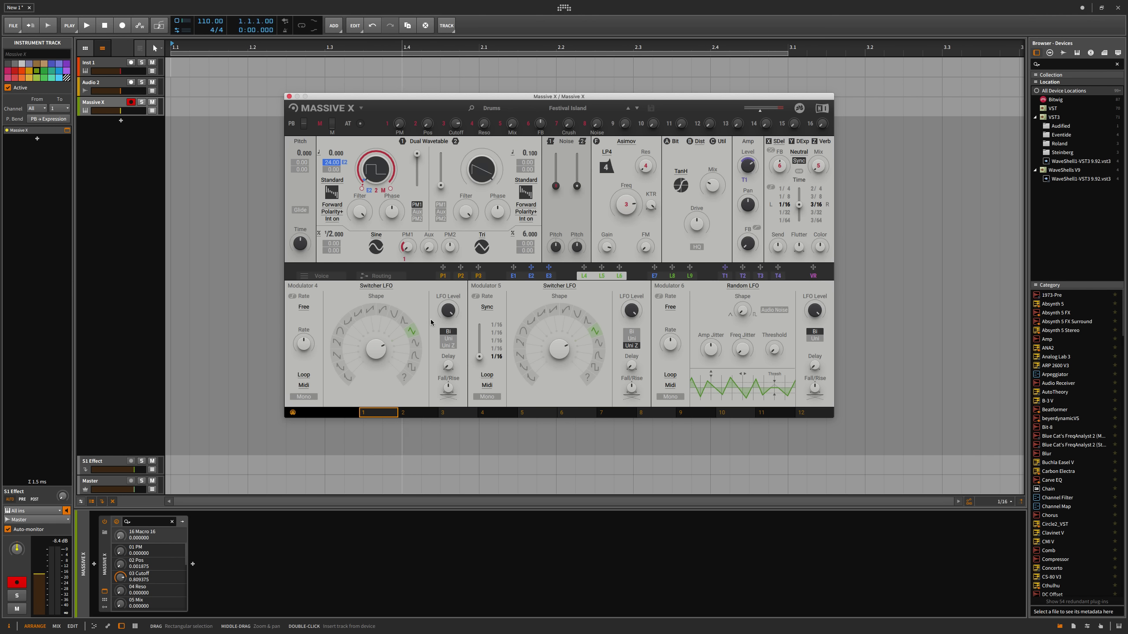
click(383, 311)
drag(383, 313, 383, 322)
click(549, 276)
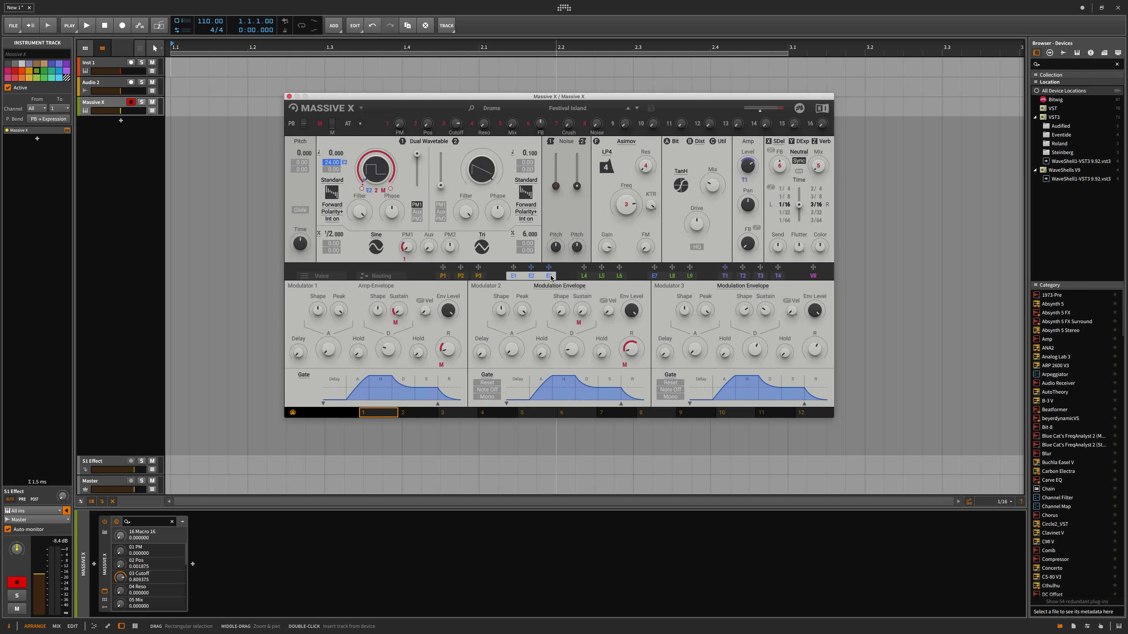
click(602, 276)
click(670, 276)
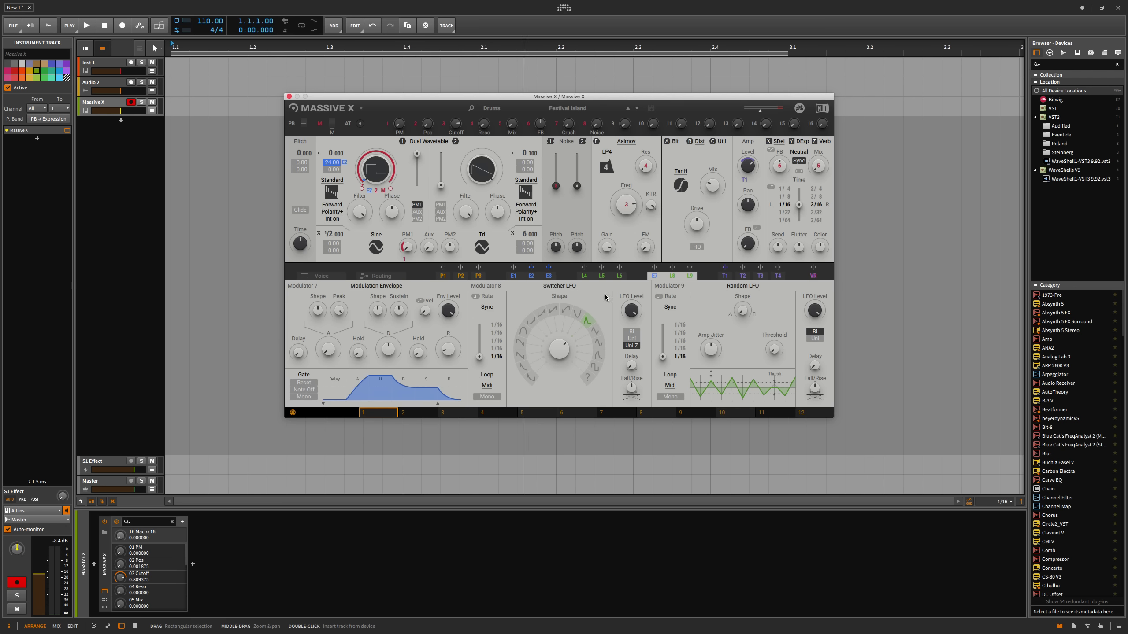
click(757, 276)
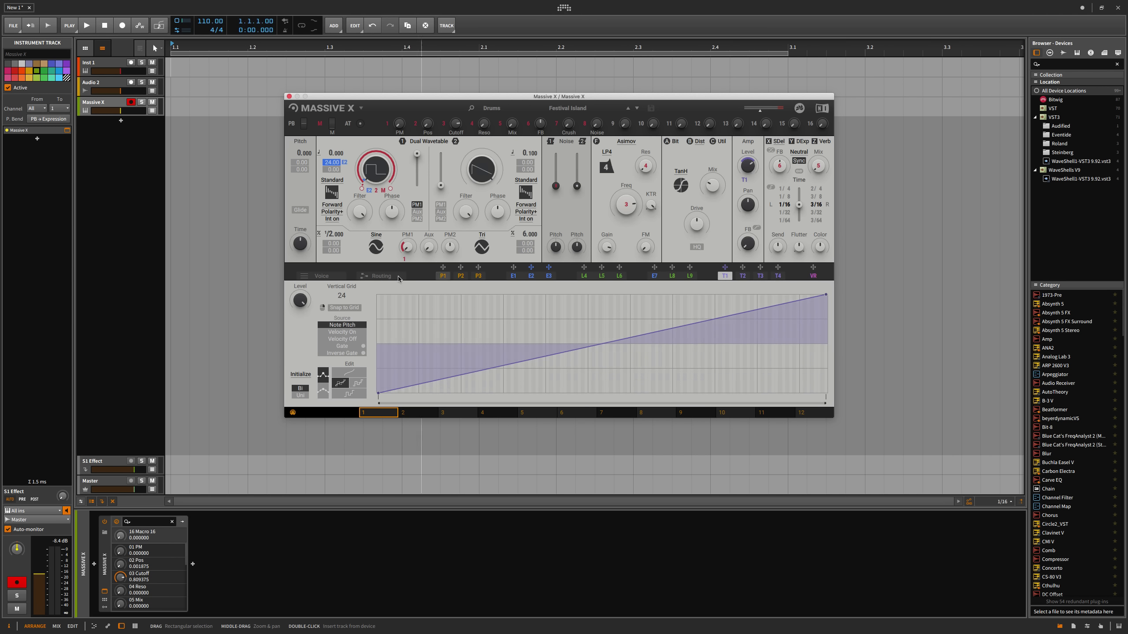
Show the Routing page and rearrange the Bit Crush, Dist, Noise and FM modules in the Polyphonic Area
click(322, 276)
click(369, 276)
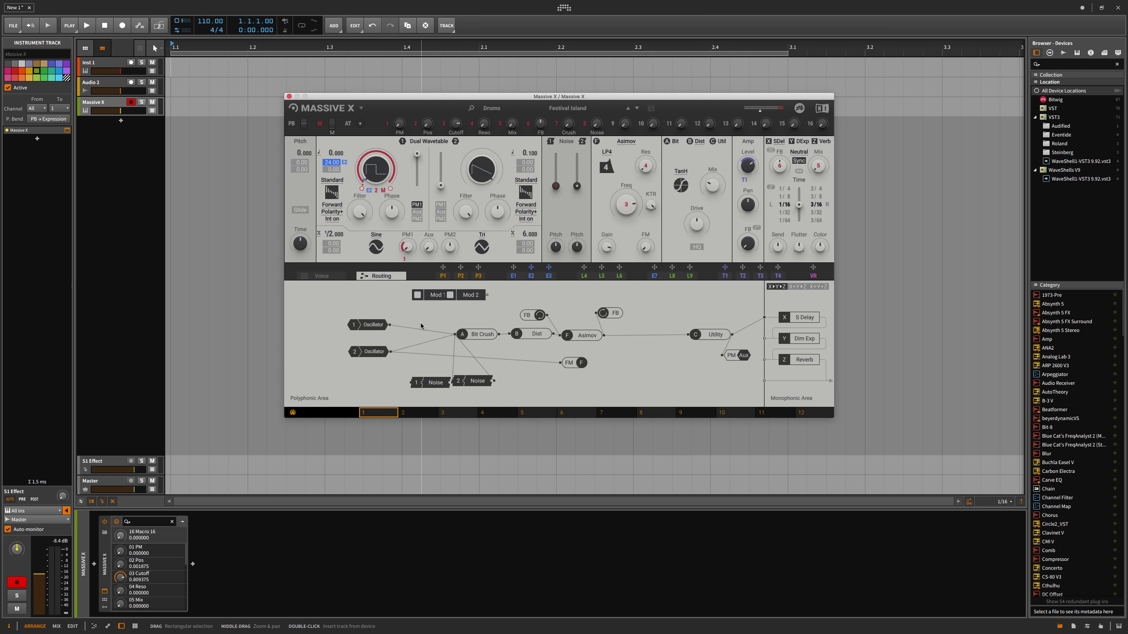
drag(472, 334, 462, 335)
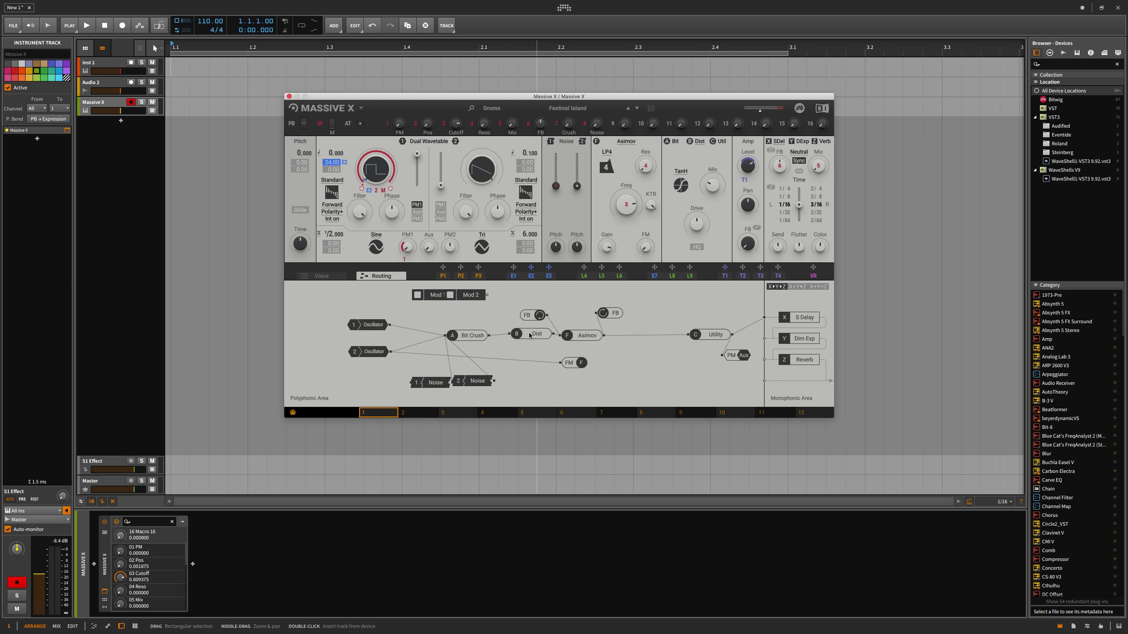
drag(530, 336, 463, 323)
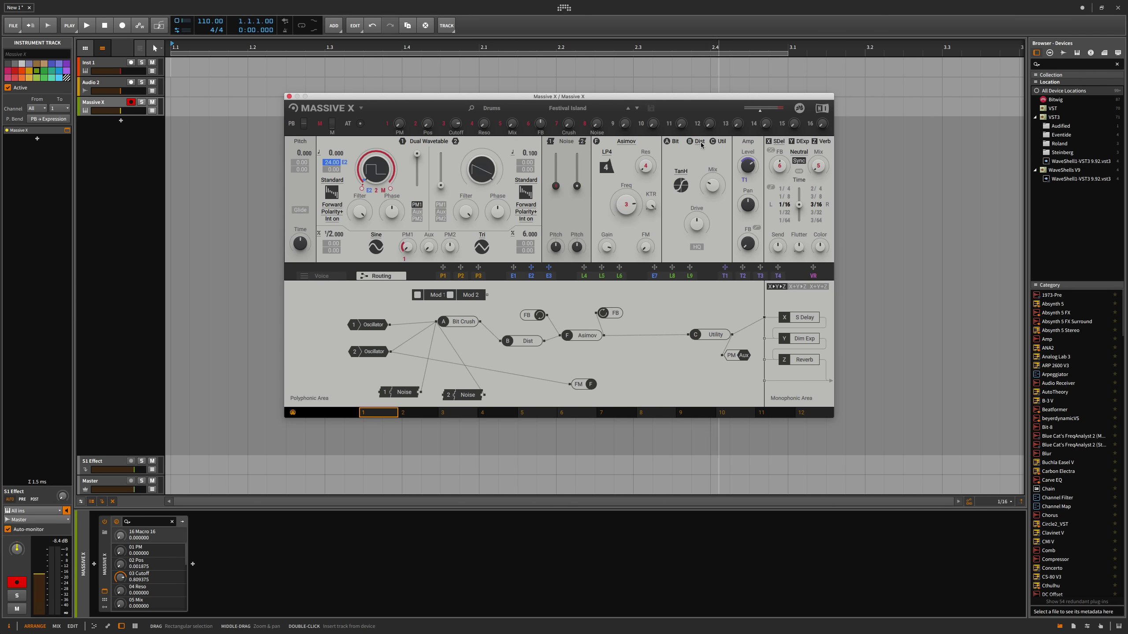
Move the Massive X plug-in window slightly lower over the arrangement
drag(583, 97, 578, 97)
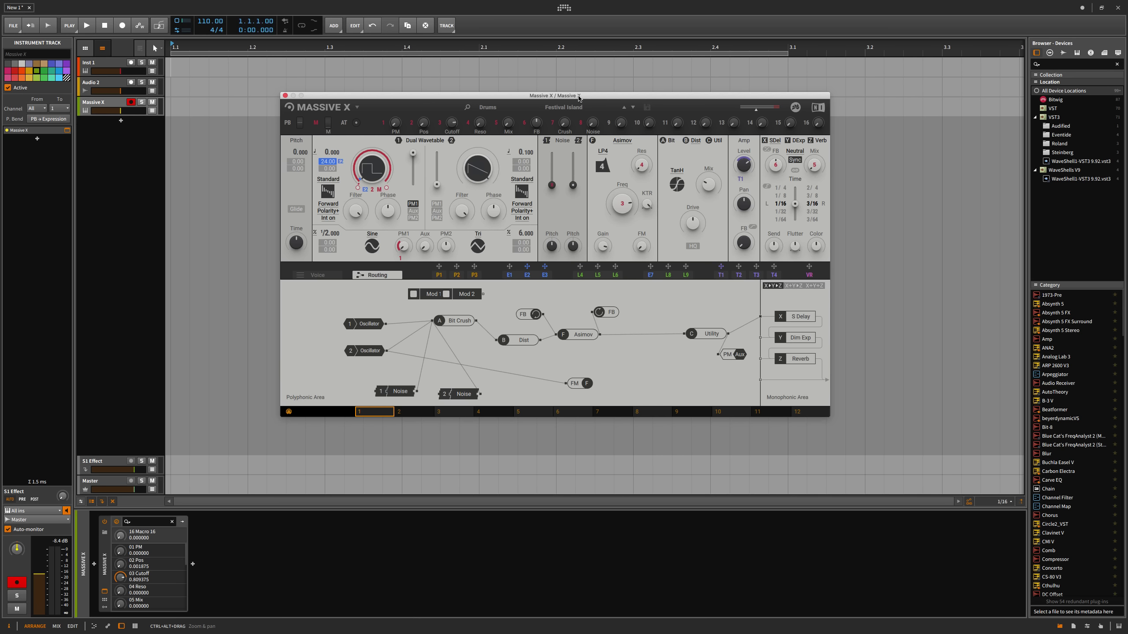
mouse_move(578, 97)
mouse_down()
mouse_move(597, 94)
mouse_move(580, 110)
mouse_up()
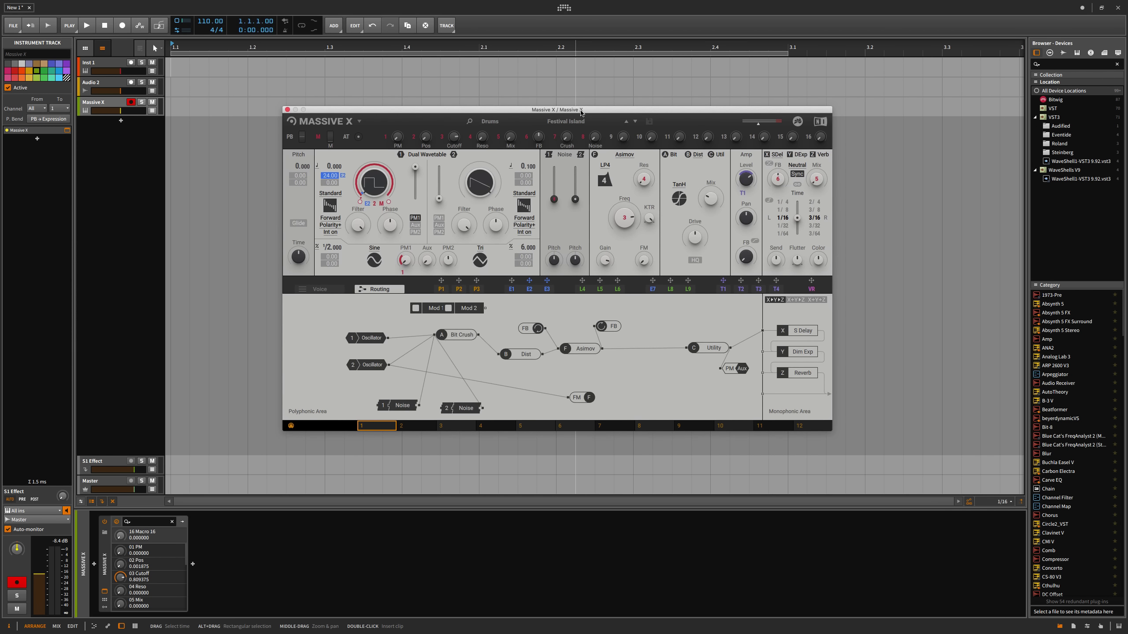